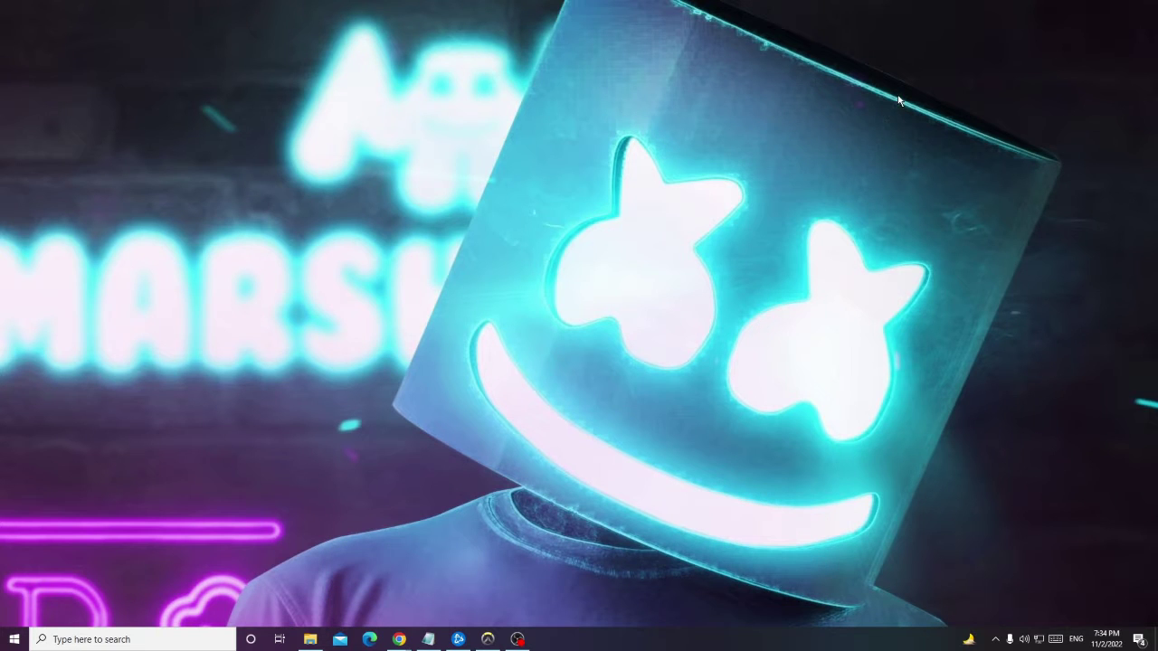
Switch Overwatch 2's Video display mode to Borderless Windowed, apply it, then exit to the desktop.
left_click(487, 639)
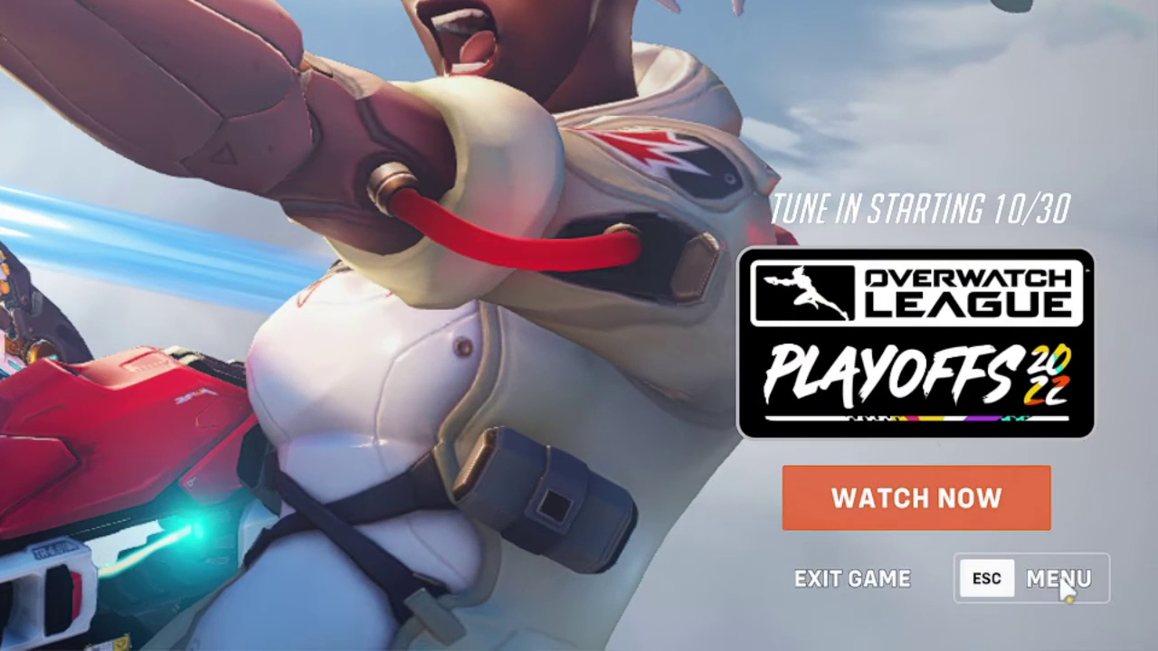
left_click(1058, 574)
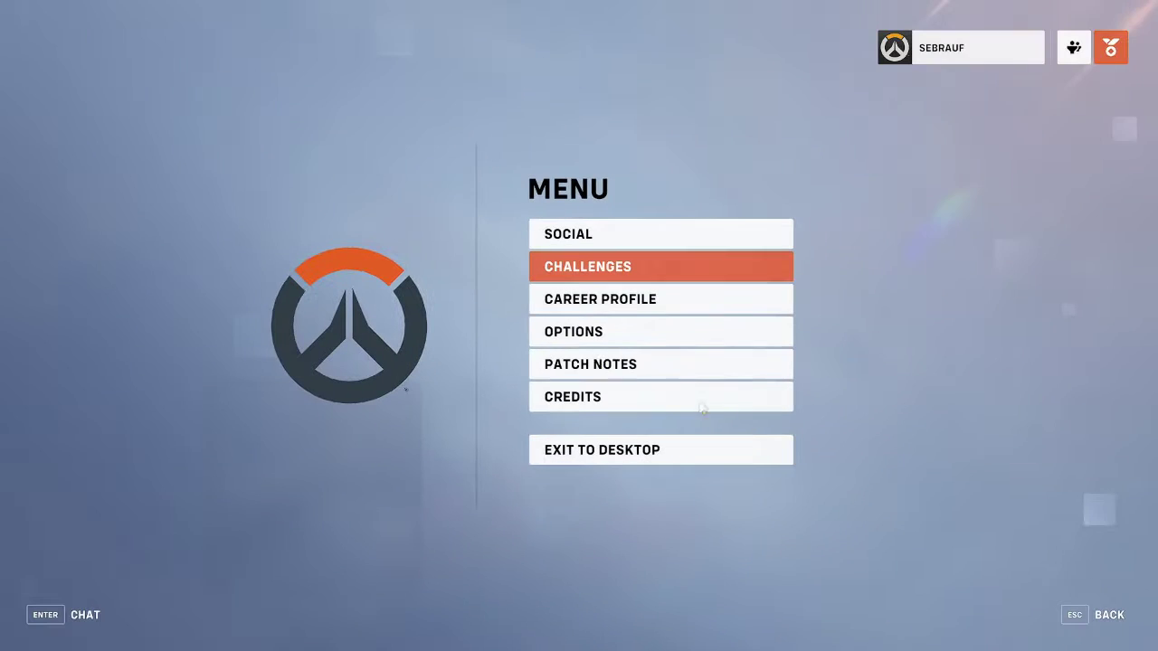
left_click(580, 339)
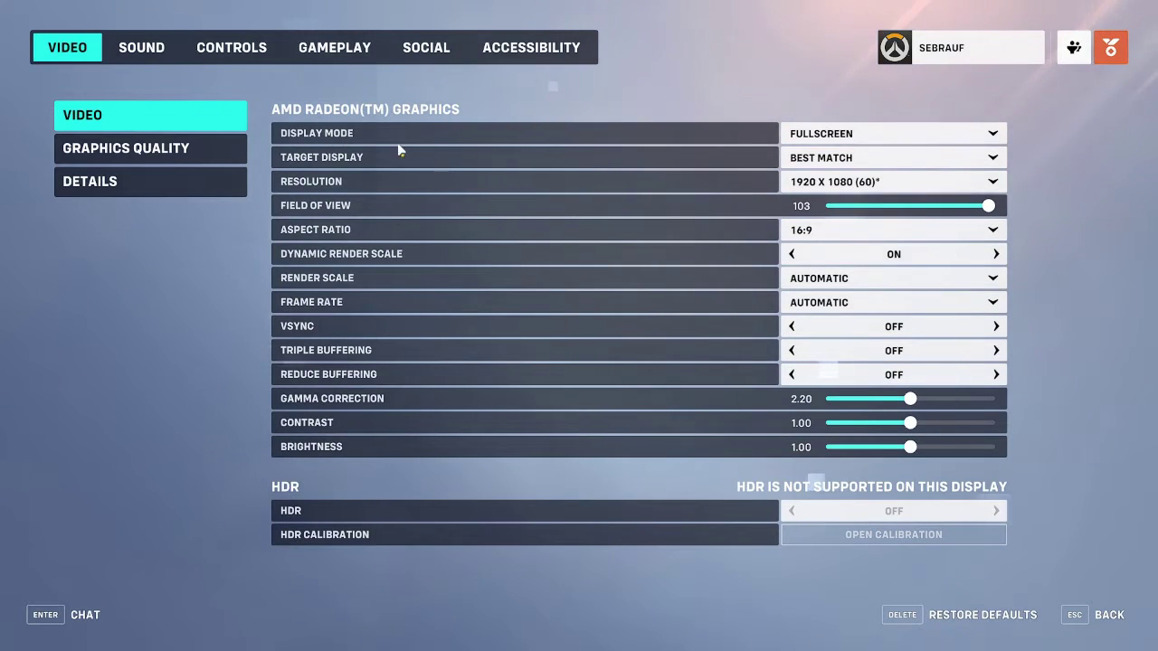
left_click(871, 136)
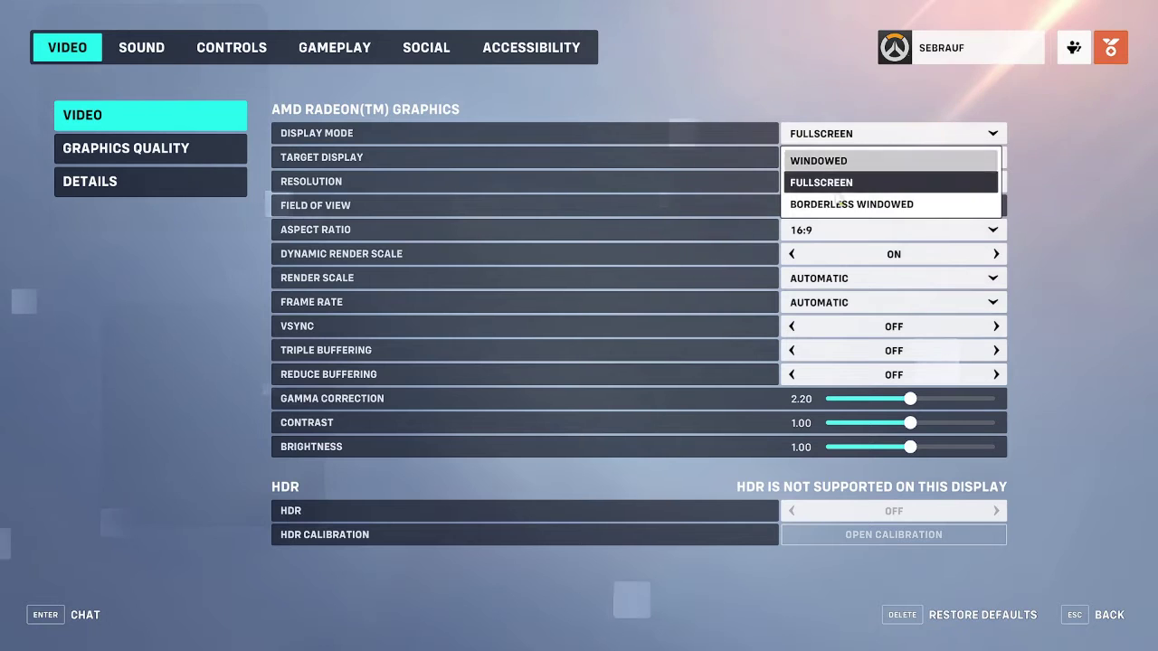
left_click(816, 205)
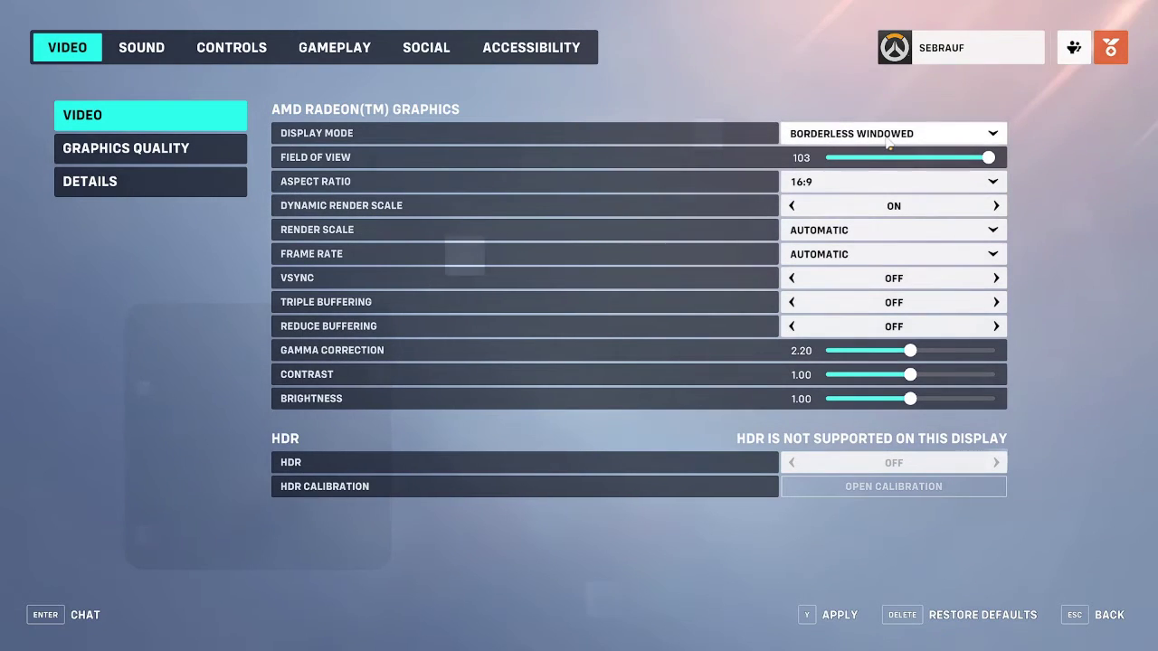
left_click(818, 614)
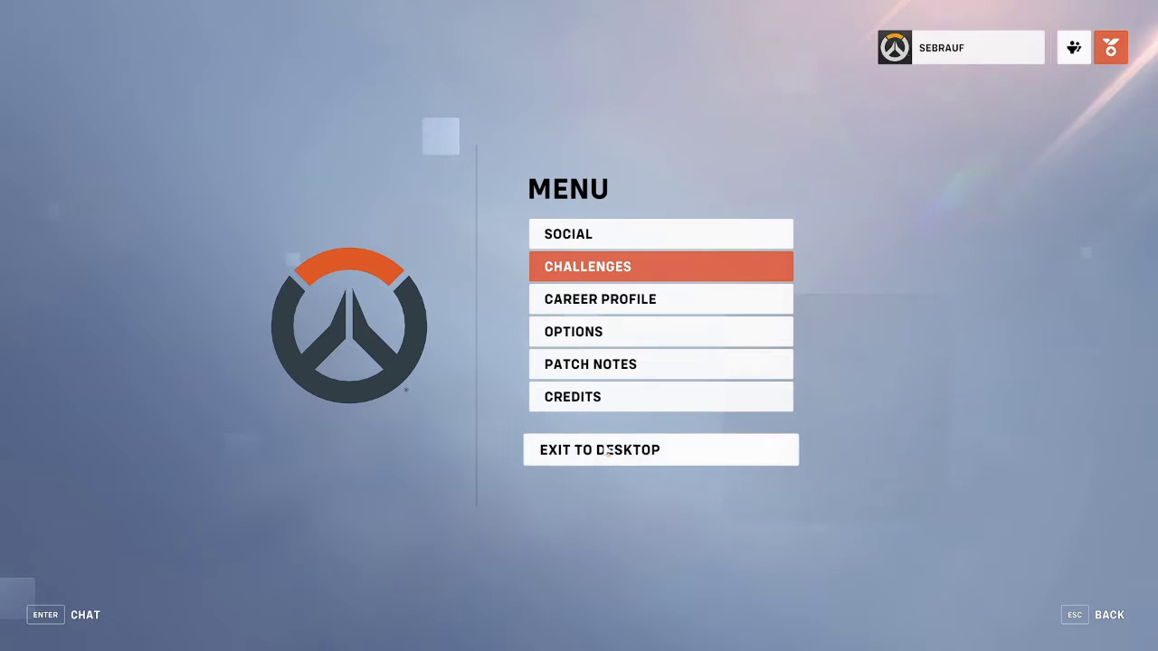
left_click(638, 458)
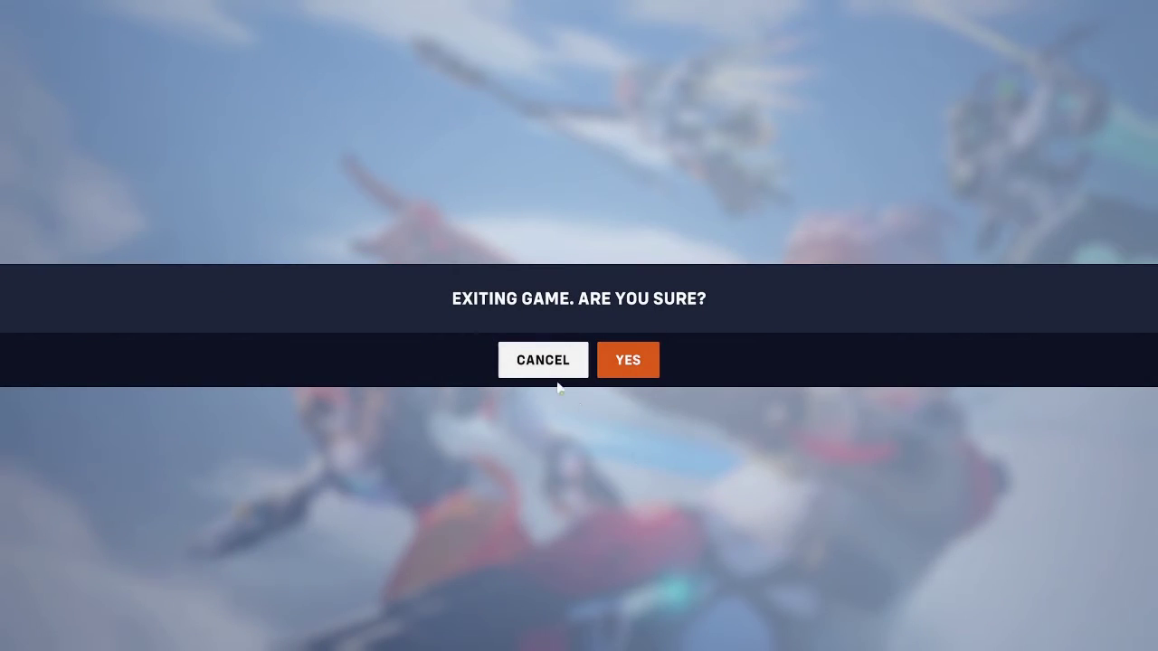
left_click(628, 361)
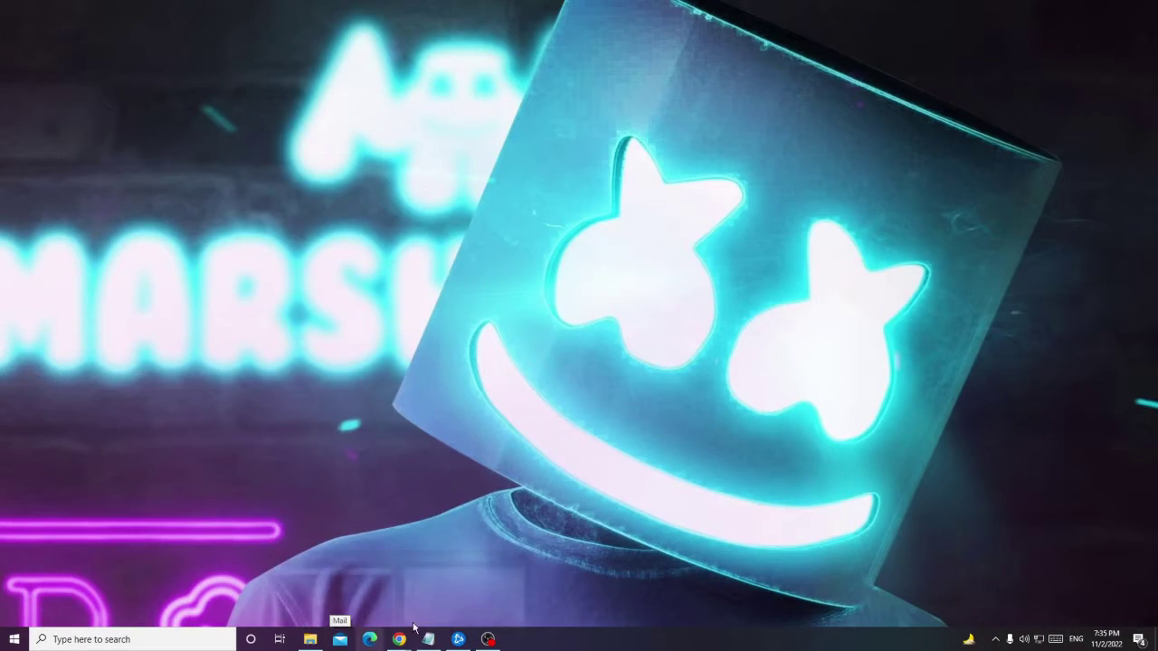
Start a Battle.net Scan and Repair of Overwatch 2's files and minimize the launcher.
mouse_move(399, 639)
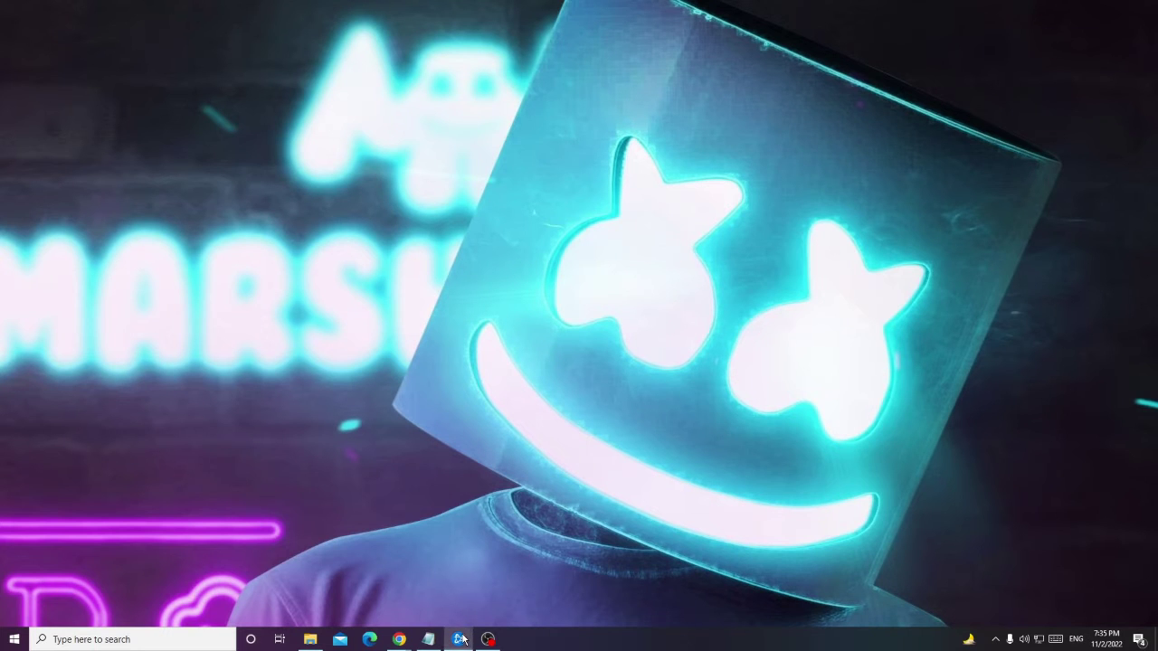
left_click(459, 635)
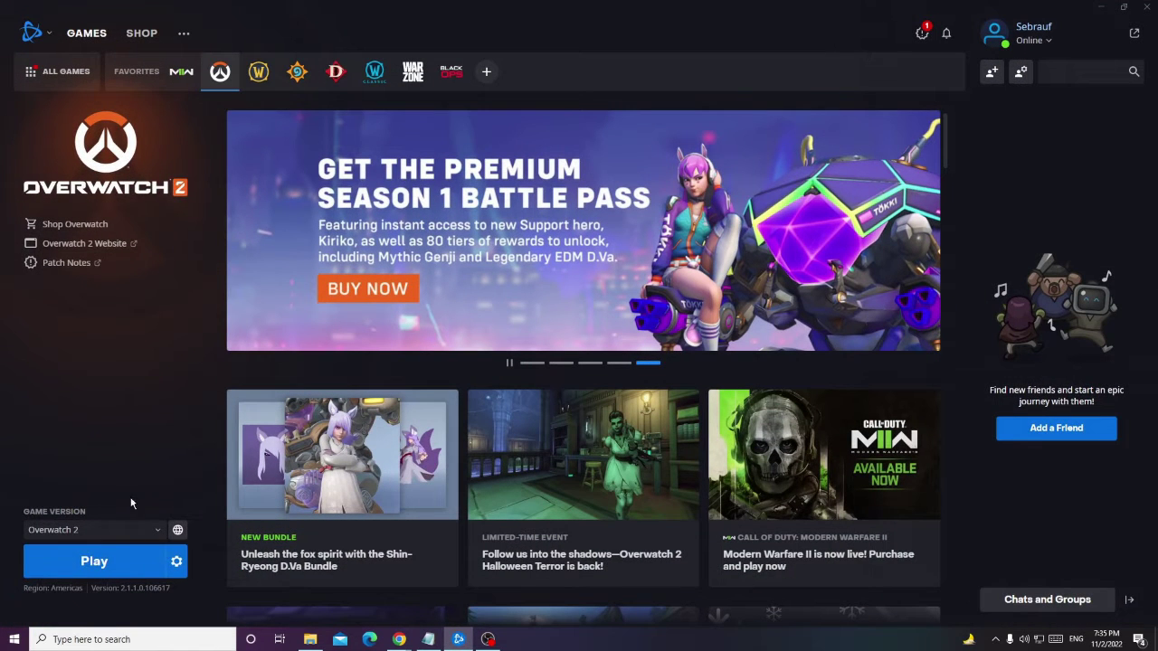
left_click(177, 562)
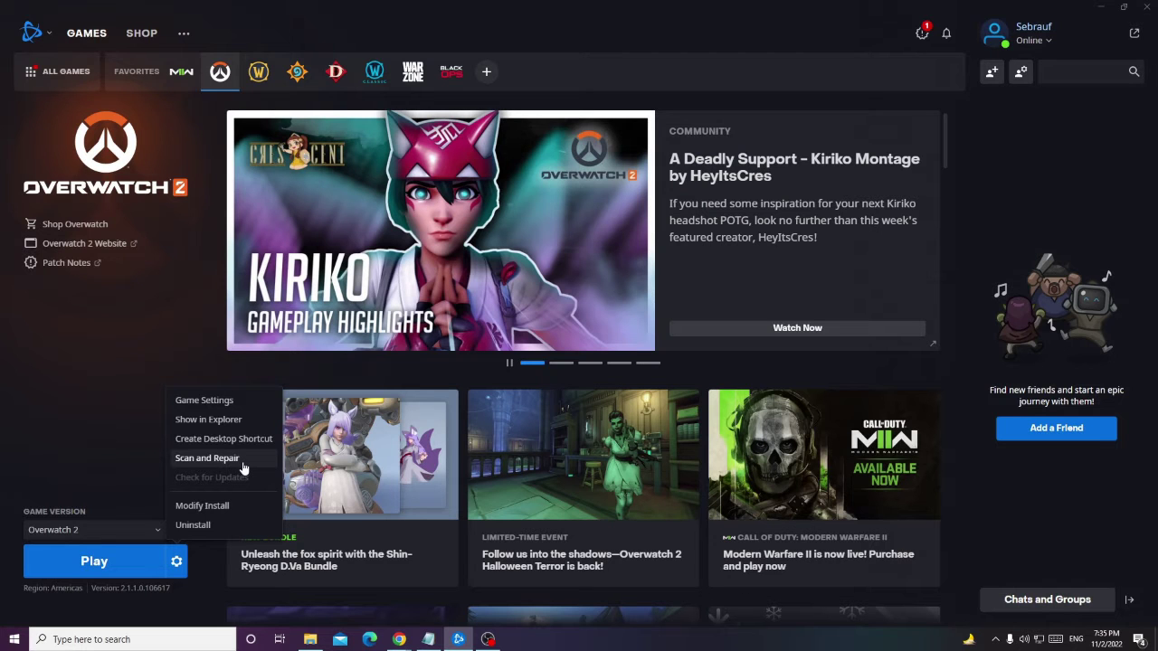
left_click(241, 461)
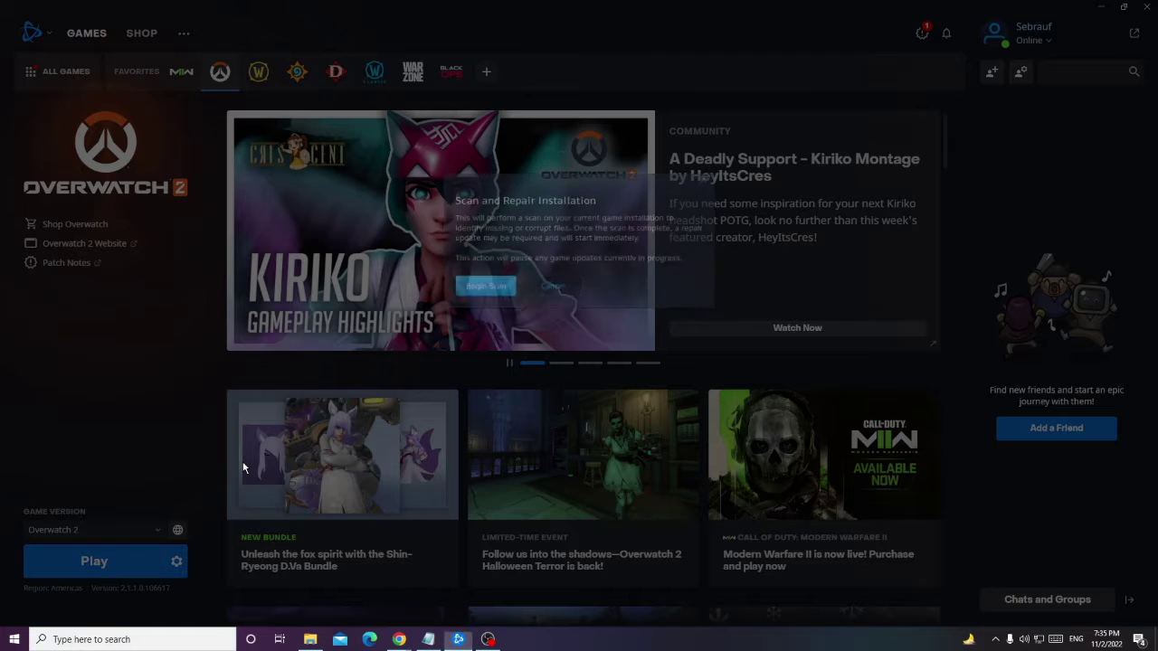
left_click(493, 290)
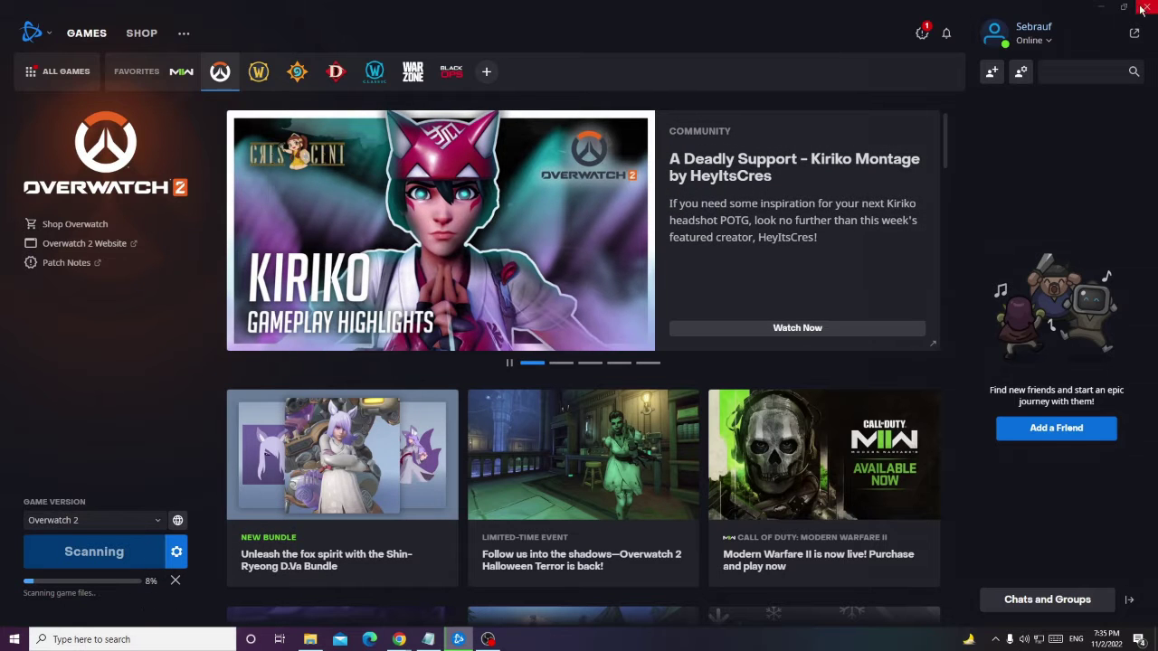
left_click(1101, 11)
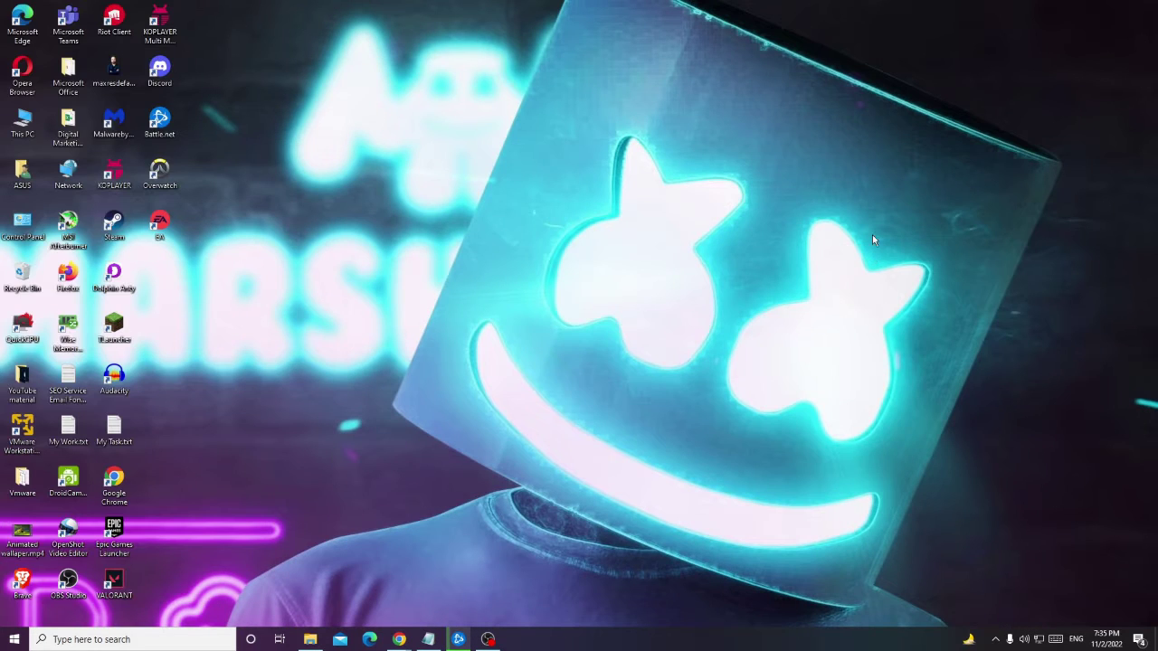
Move the Overwatch shortcut to the top centre and enable Disable fullscreen optimizations and Run as administrator.
left_click_drag(170, 181, 416, 176)
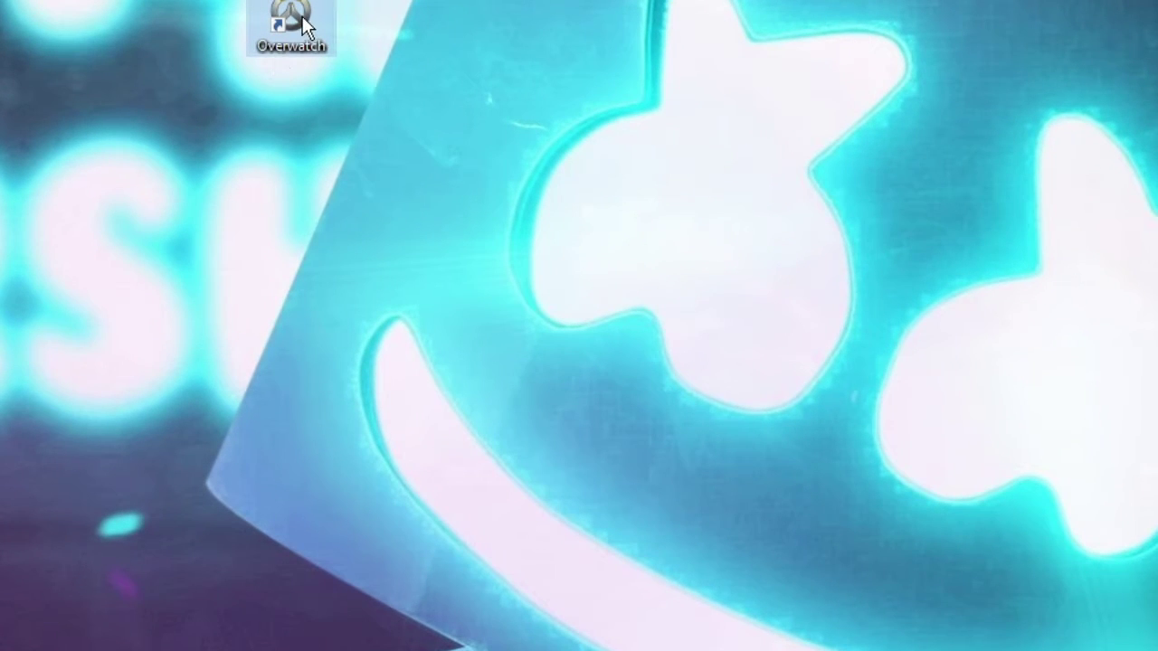
right_click(302, 17)
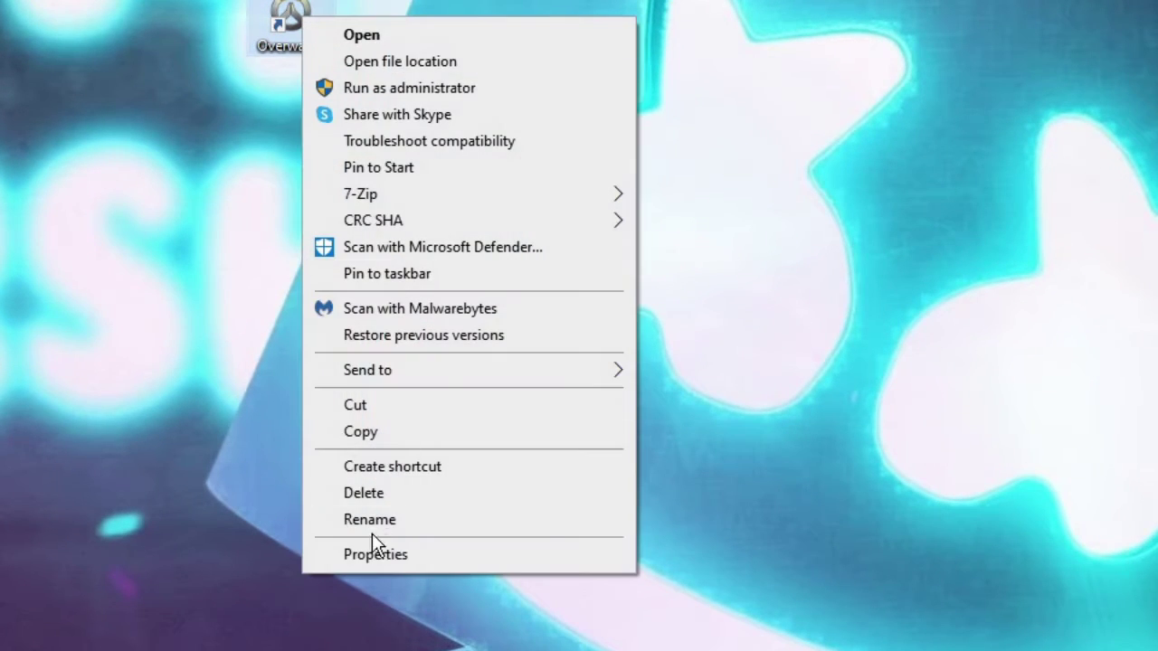
left_click(415, 556)
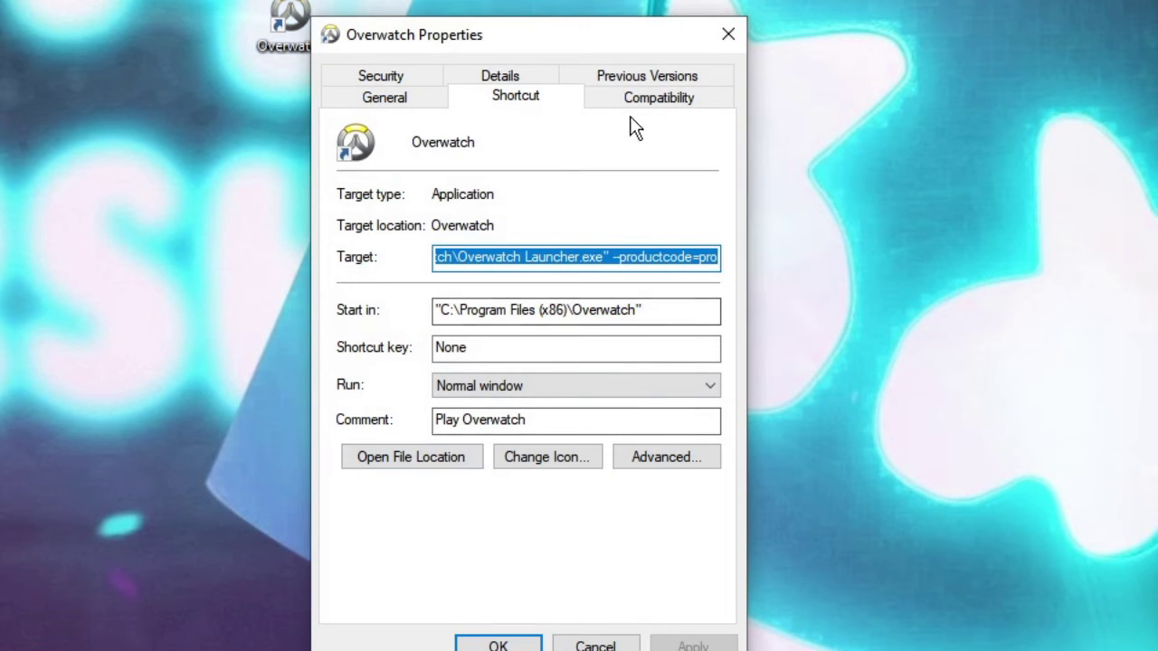
left_click(665, 98)
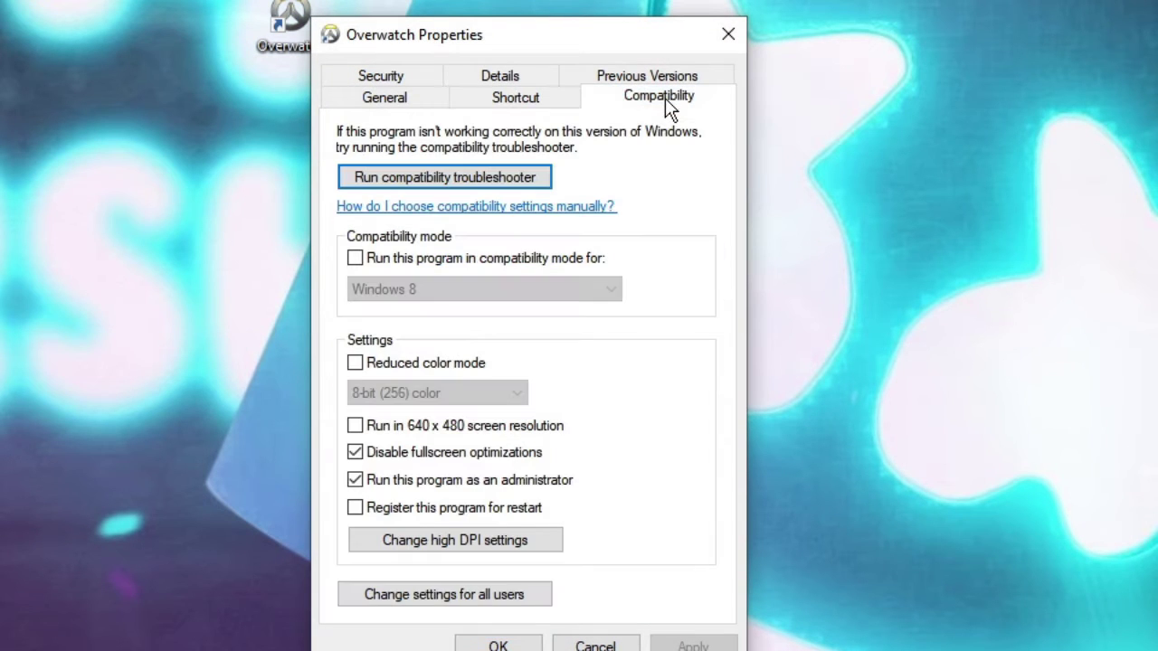
left_click(383, 448)
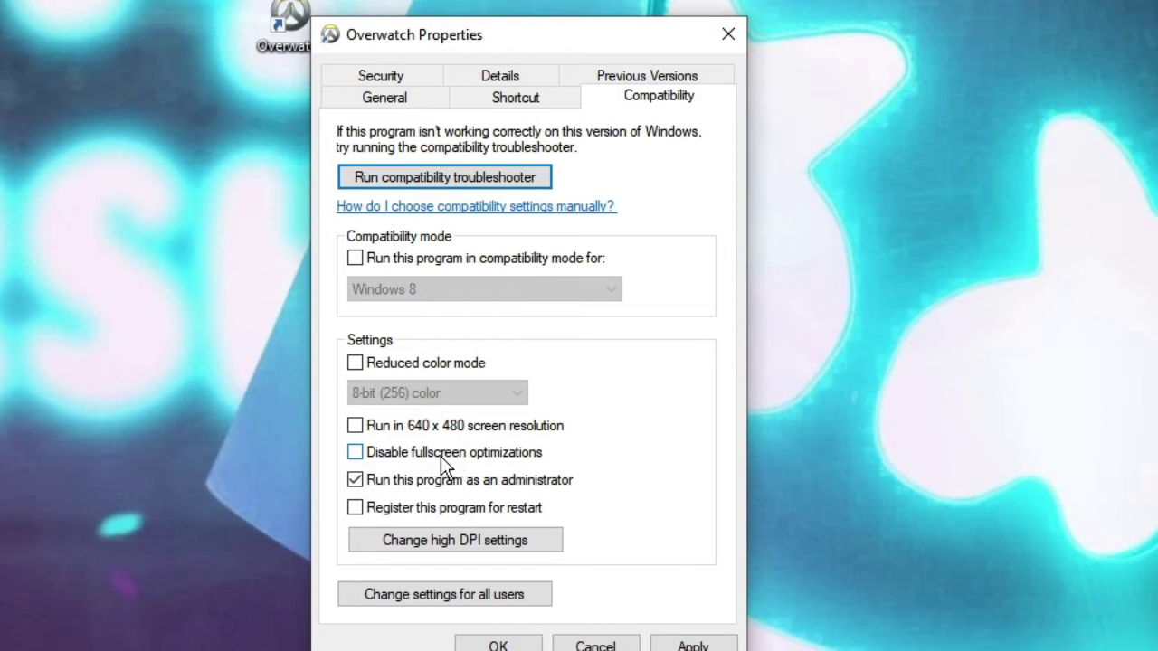
left_click(356, 481)
left_click(693, 645)
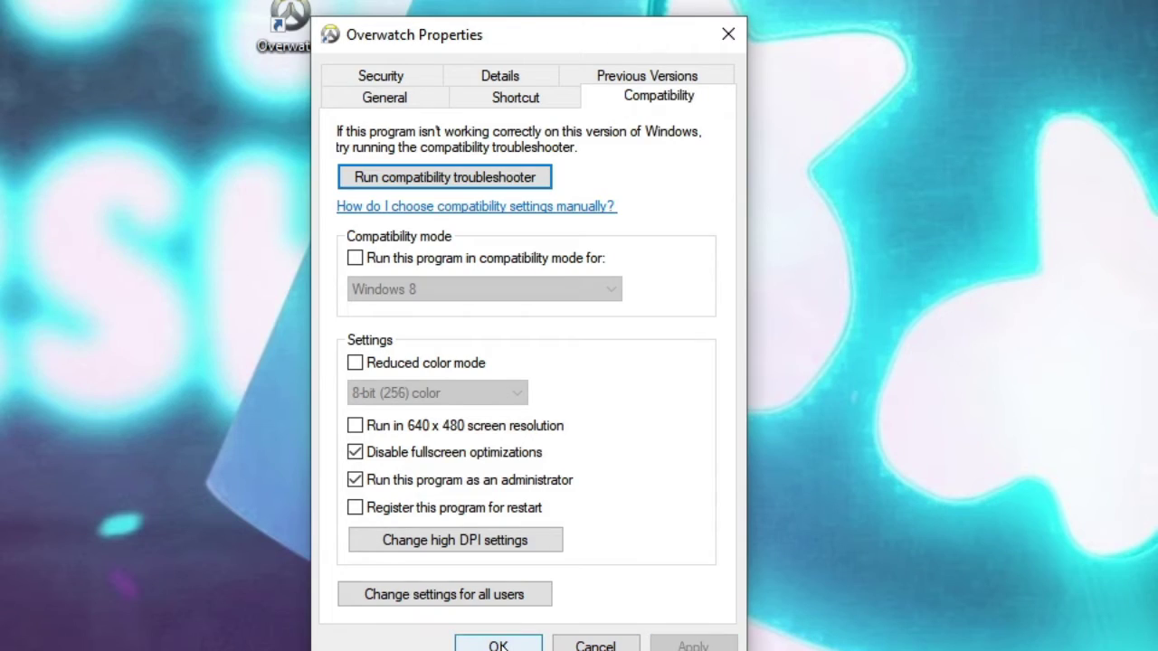
left_click(498, 645)
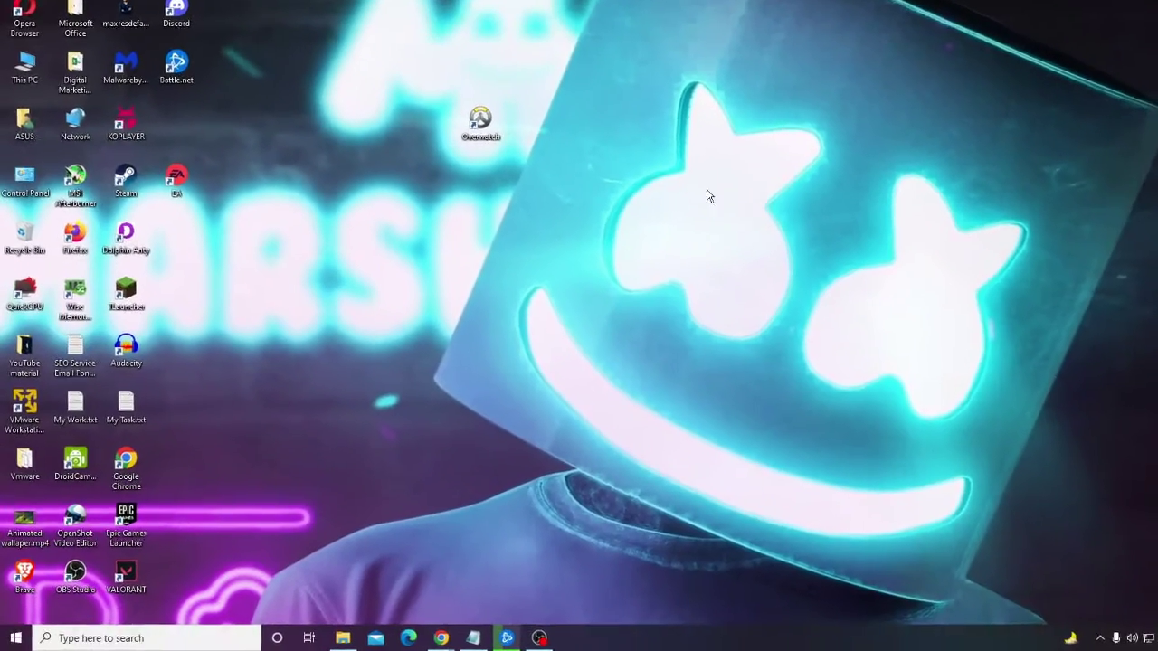
Search 'graphic', open Graphics settings and browse for a desktop app to add.
left_click(179, 631)
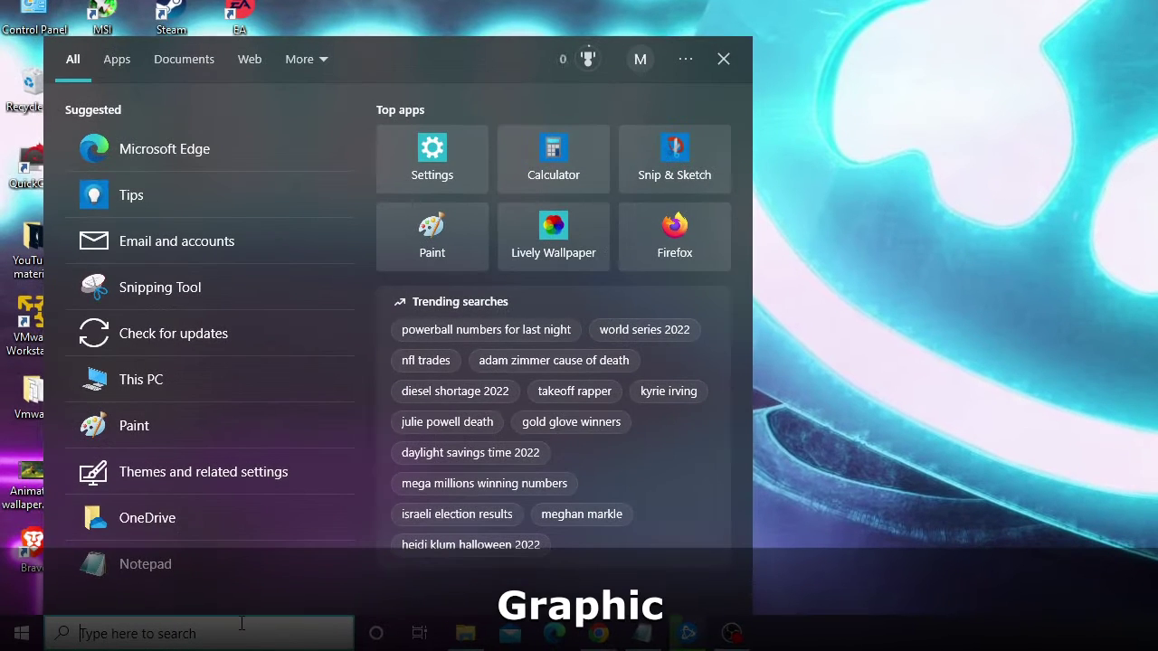
type("graphi")
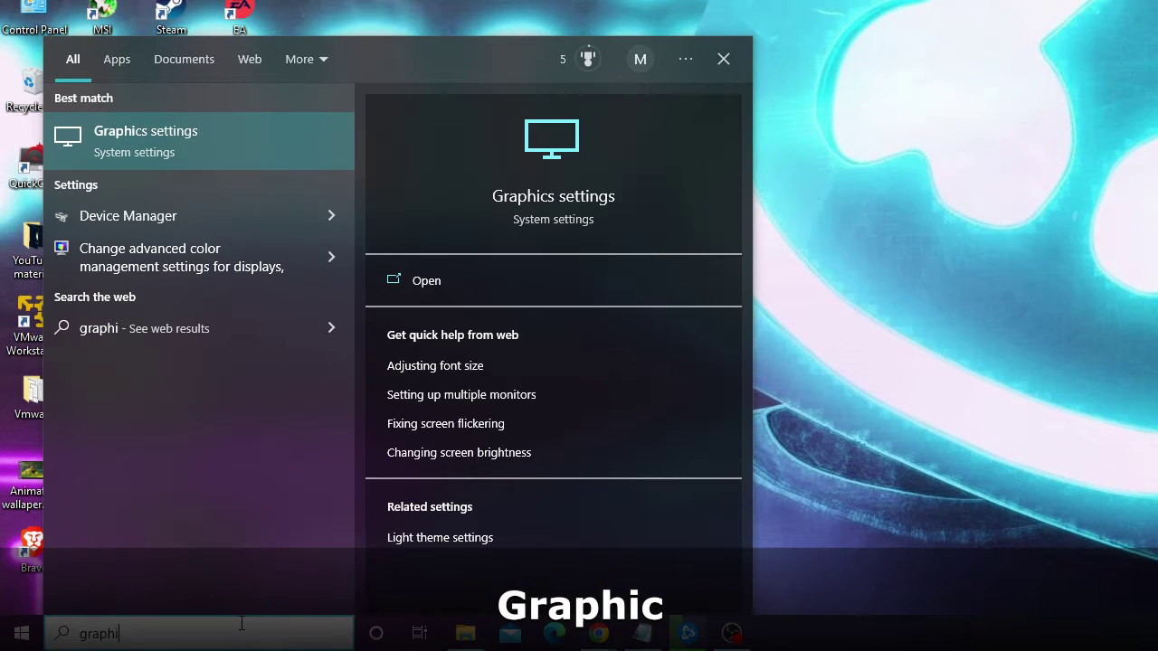
type("c")
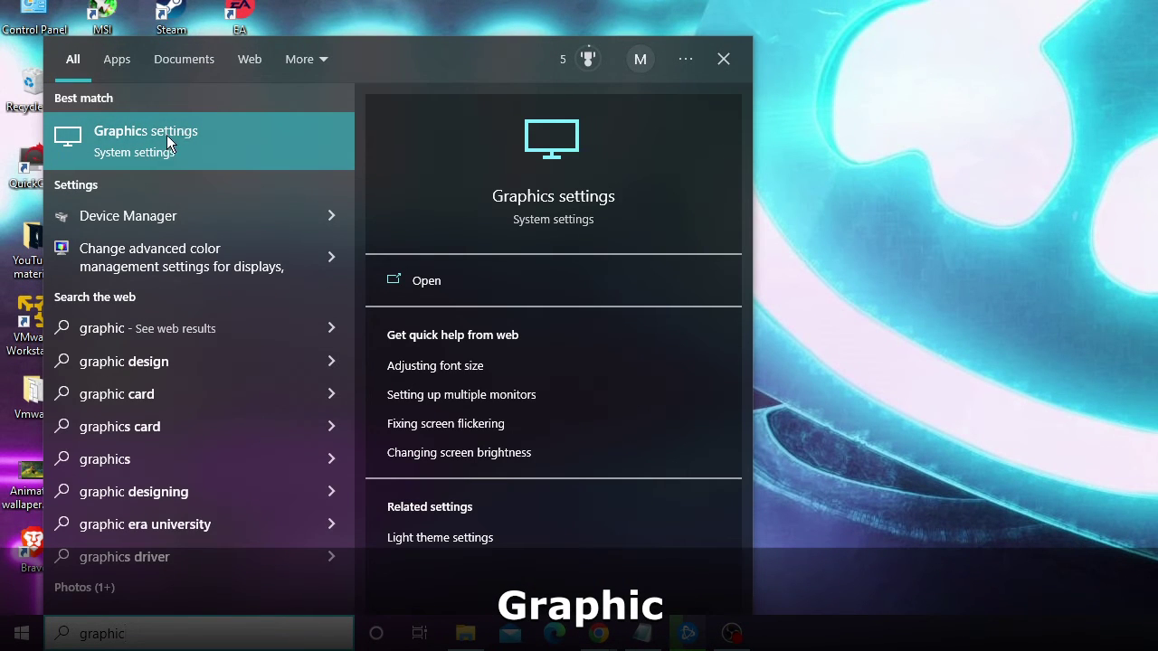
left_click(197, 143)
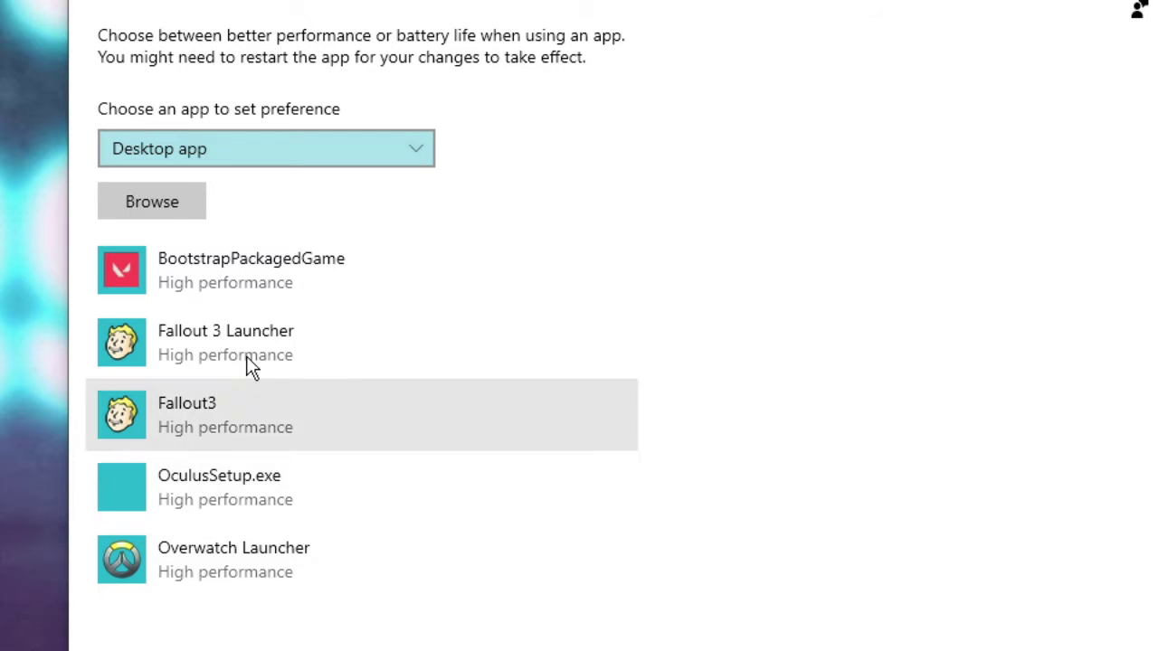
left_click(160, 202)
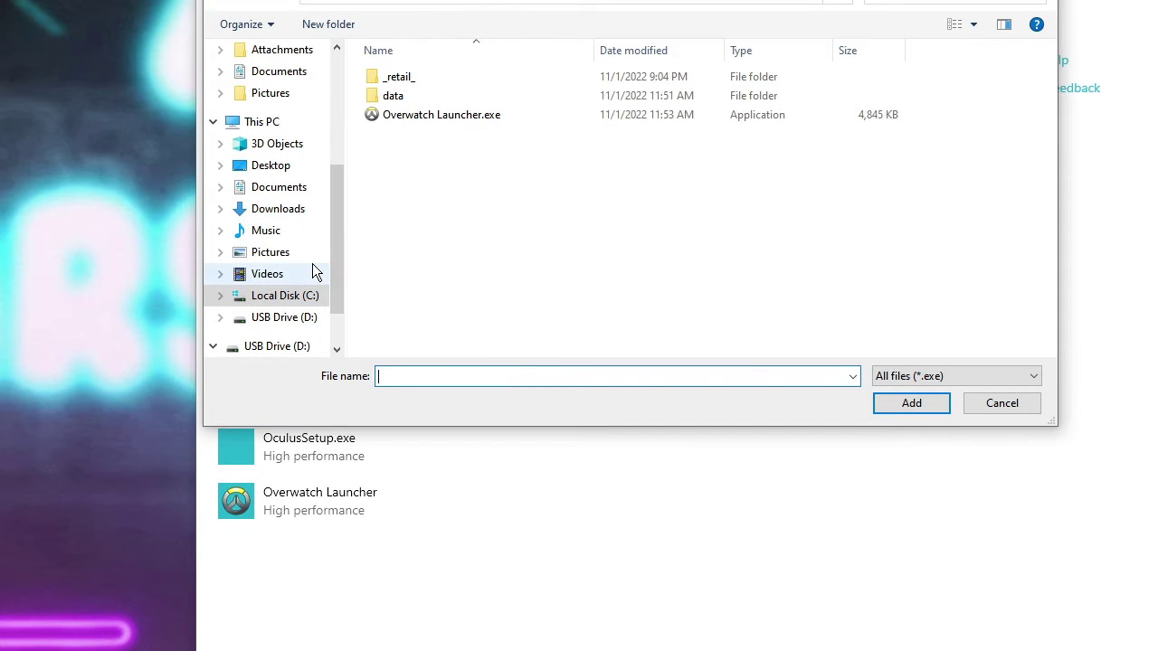
Look through the C: drive's Program Files (x86) and Program Files folders for Overwatch.
left_click(299, 299)
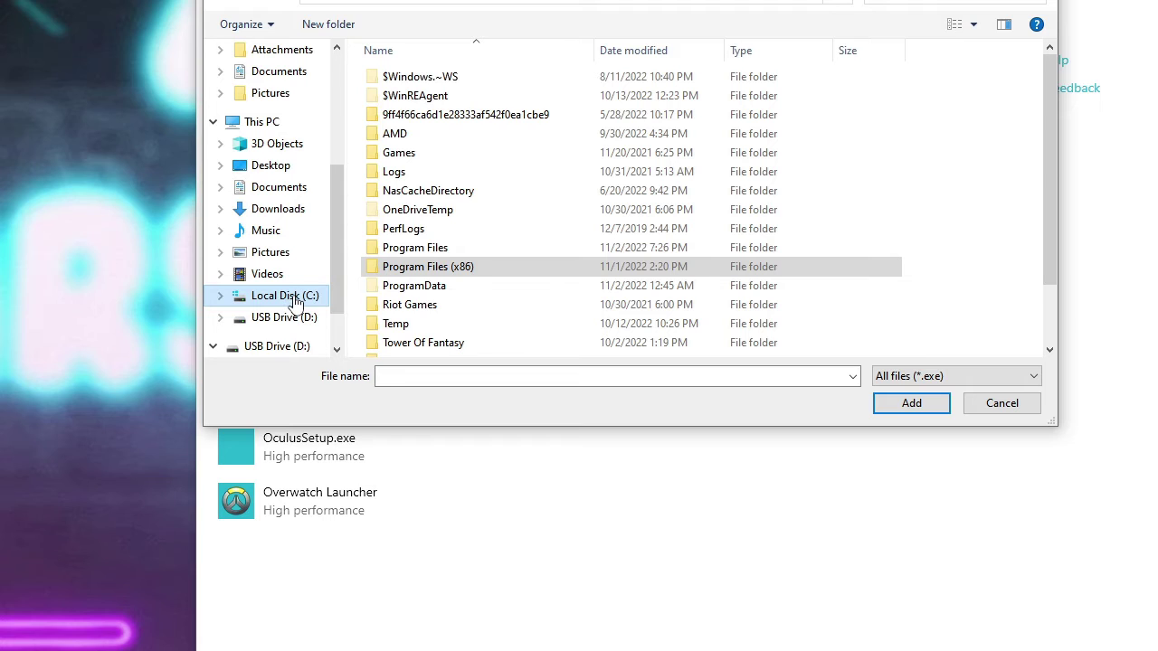
left_click(426, 268)
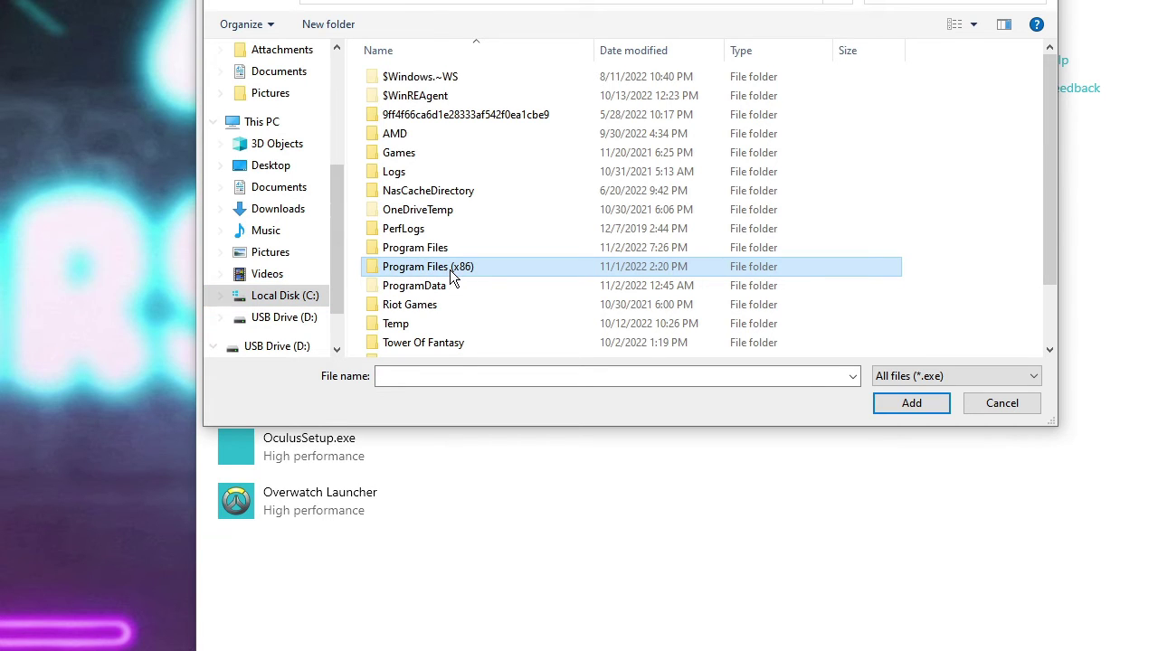
double_click(451, 273)
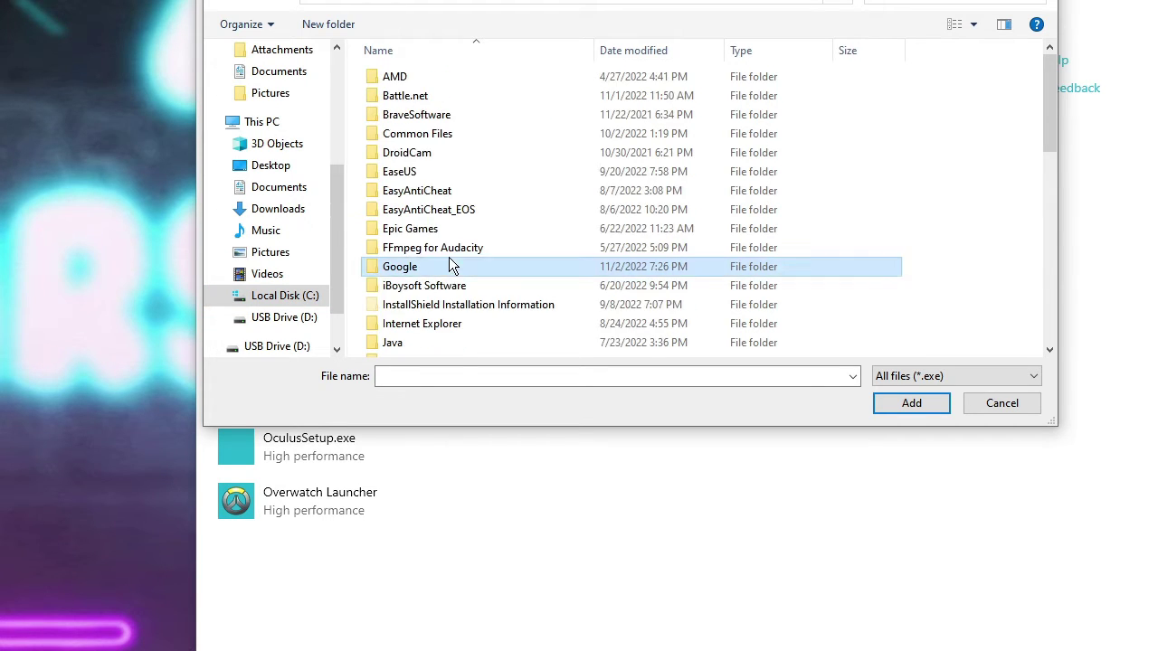
scroll(447, 262, "down", 7)
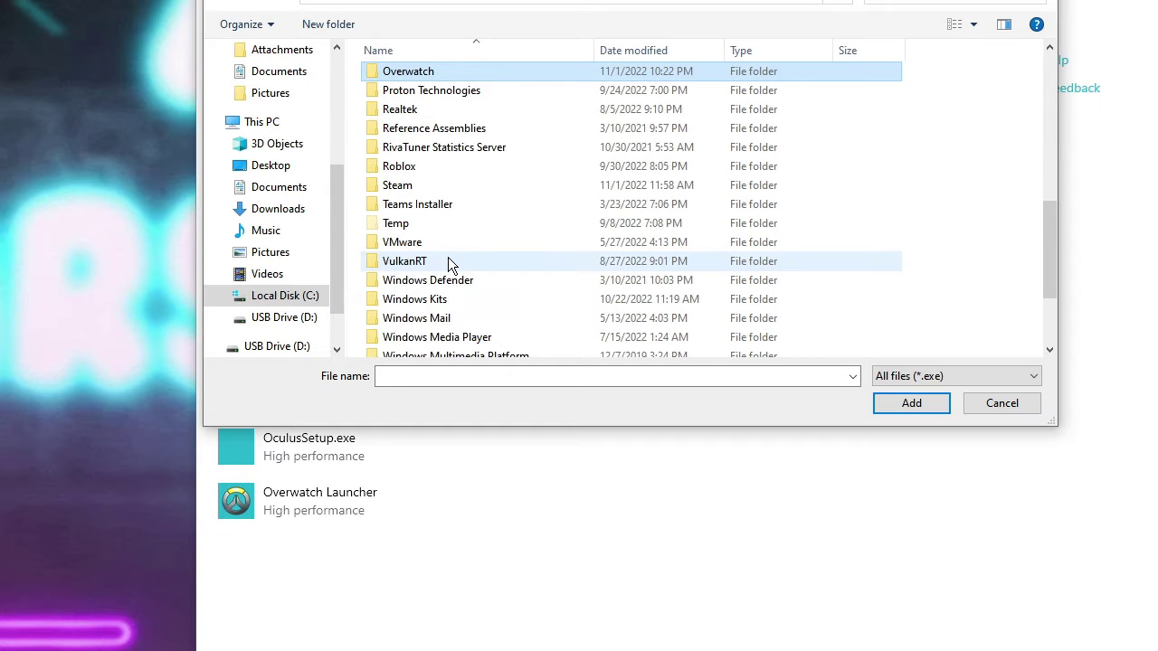
left_click(426, 127)
left_click(306, 305)
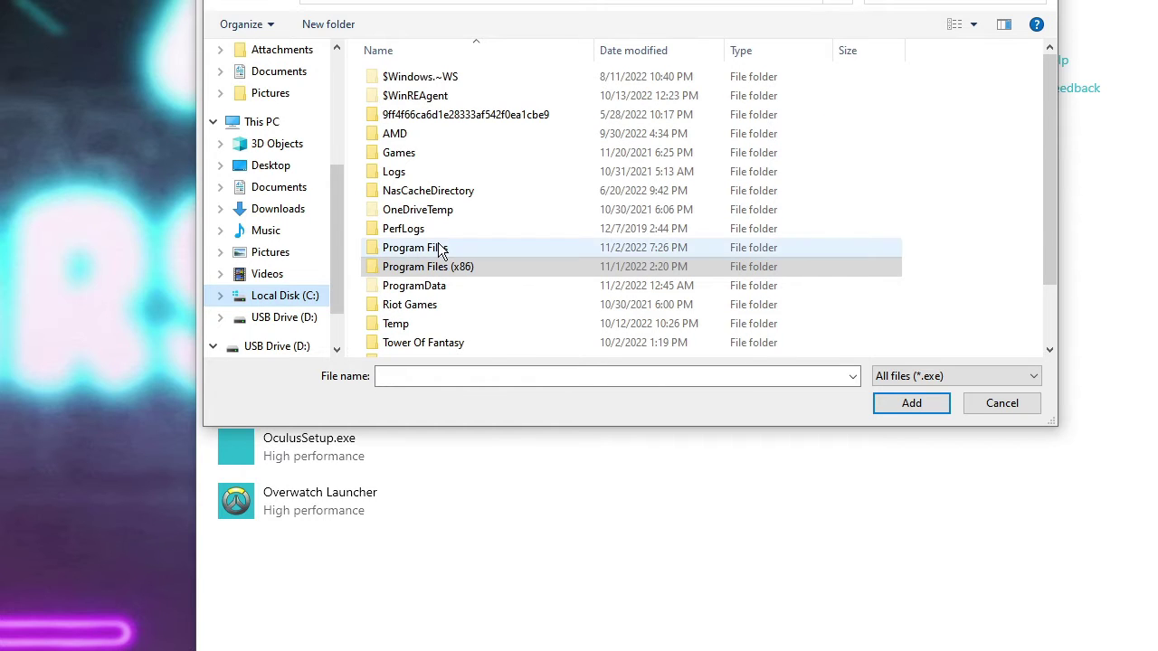
left_click(436, 250)
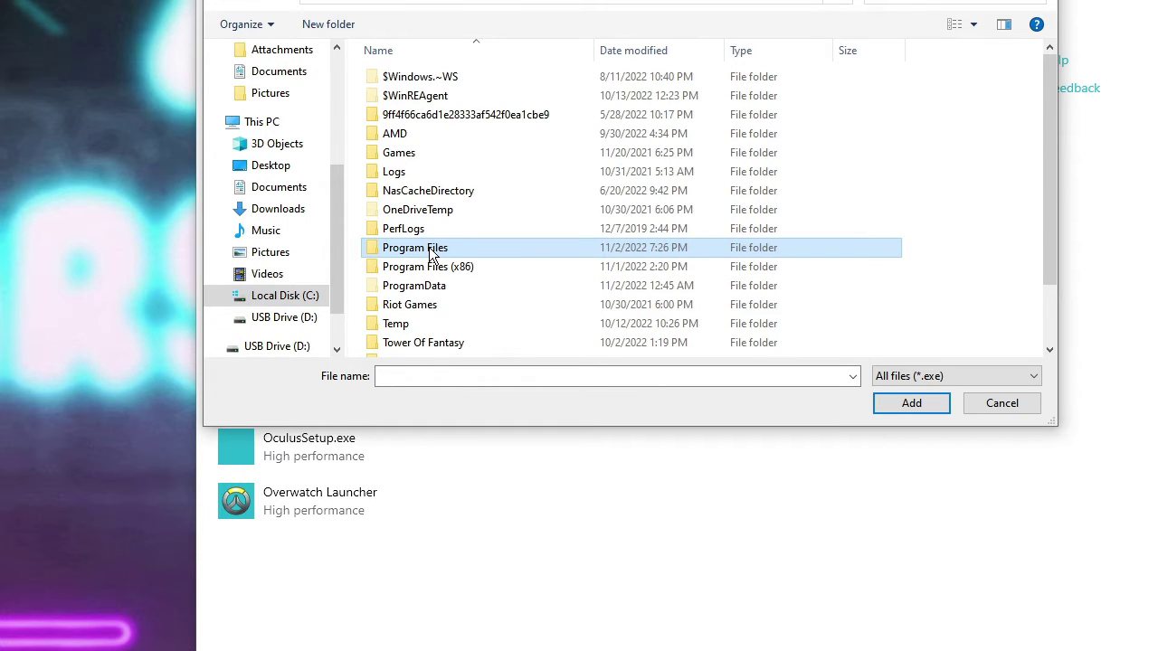
double_click(431, 252)
left_click(425, 154)
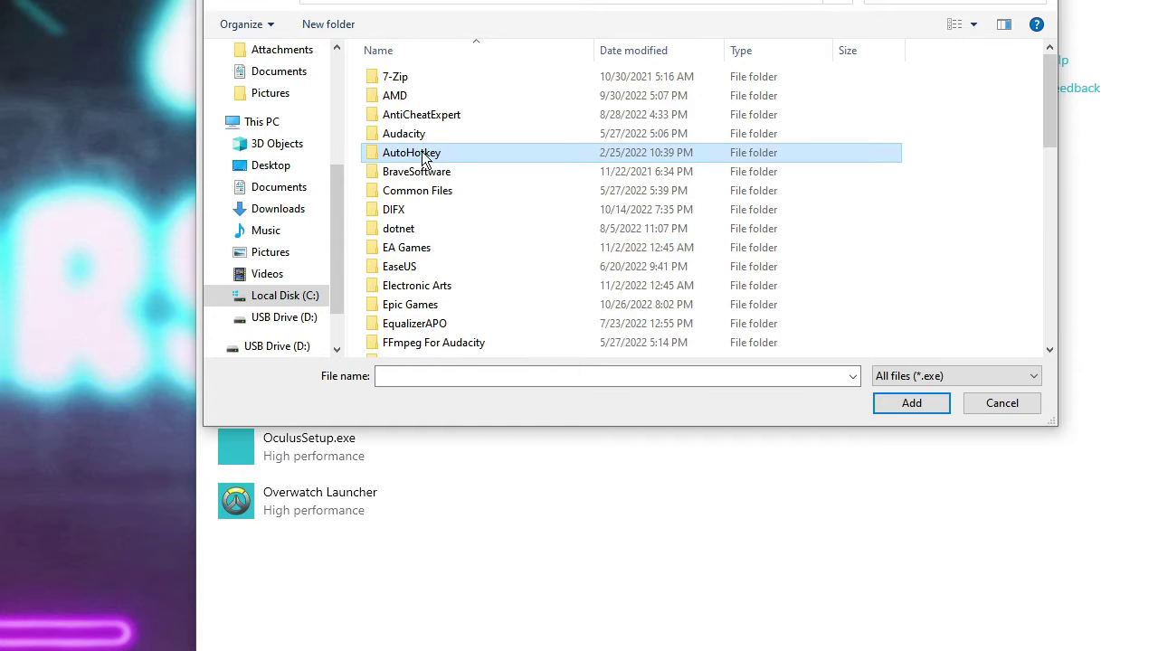
left_click(305, 295)
Open Program Files (x86)\Overwatch, pick Overwatch Launcher.exe and leave the file picker.
double_click(436, 272)
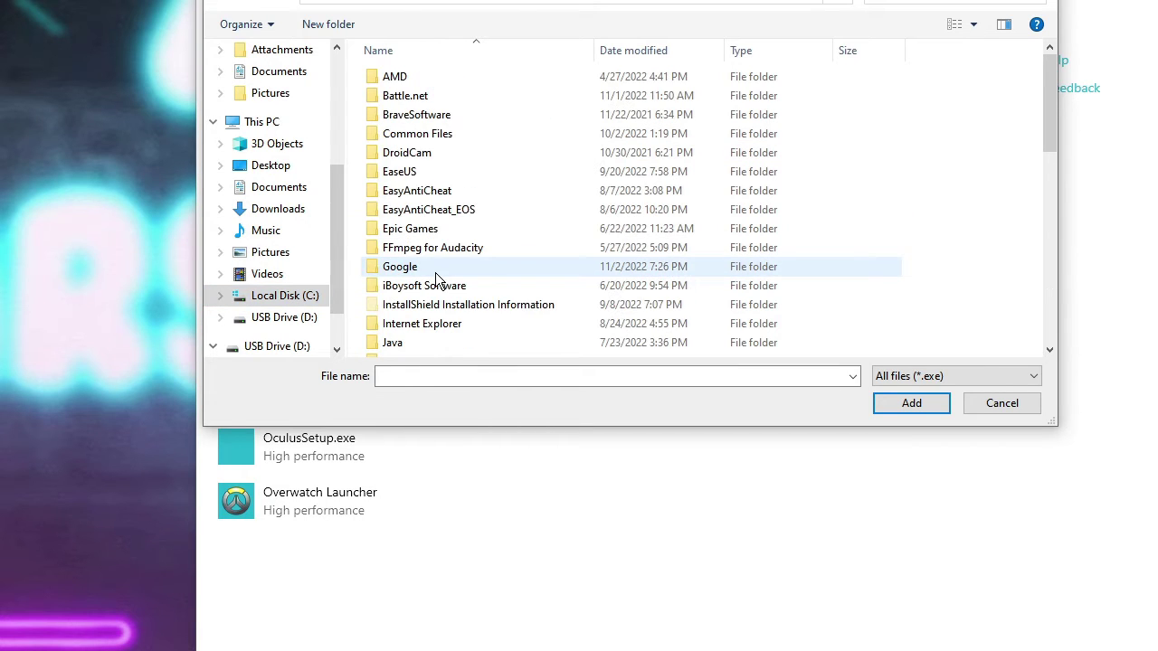
left_click(447, 250)
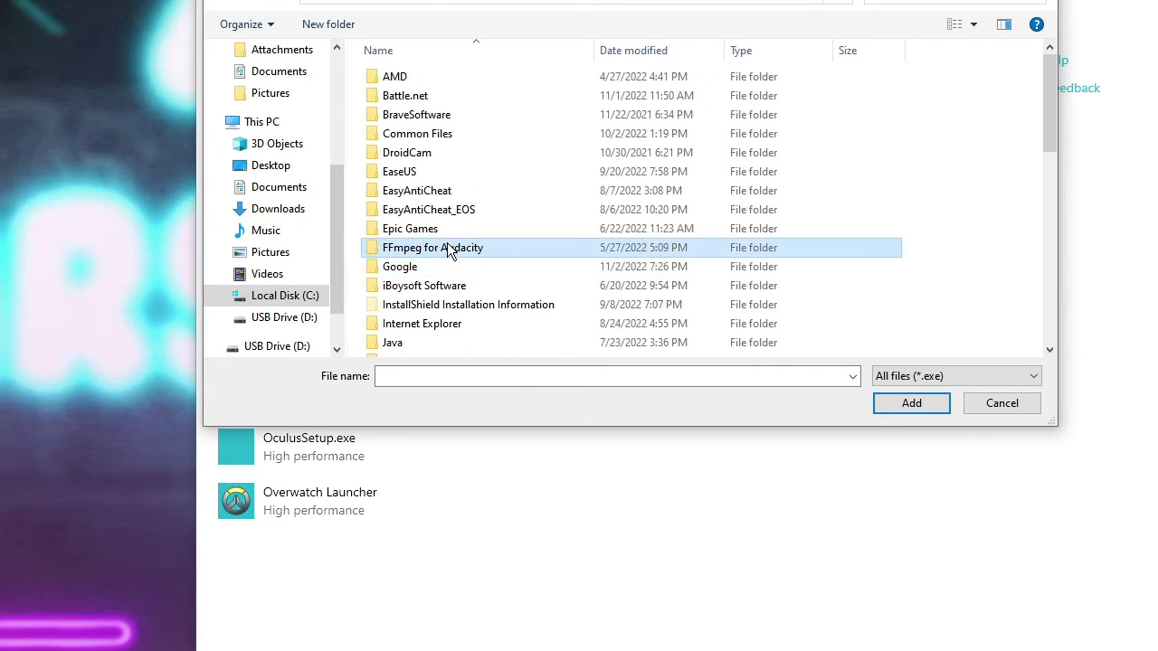
type("overwatch")
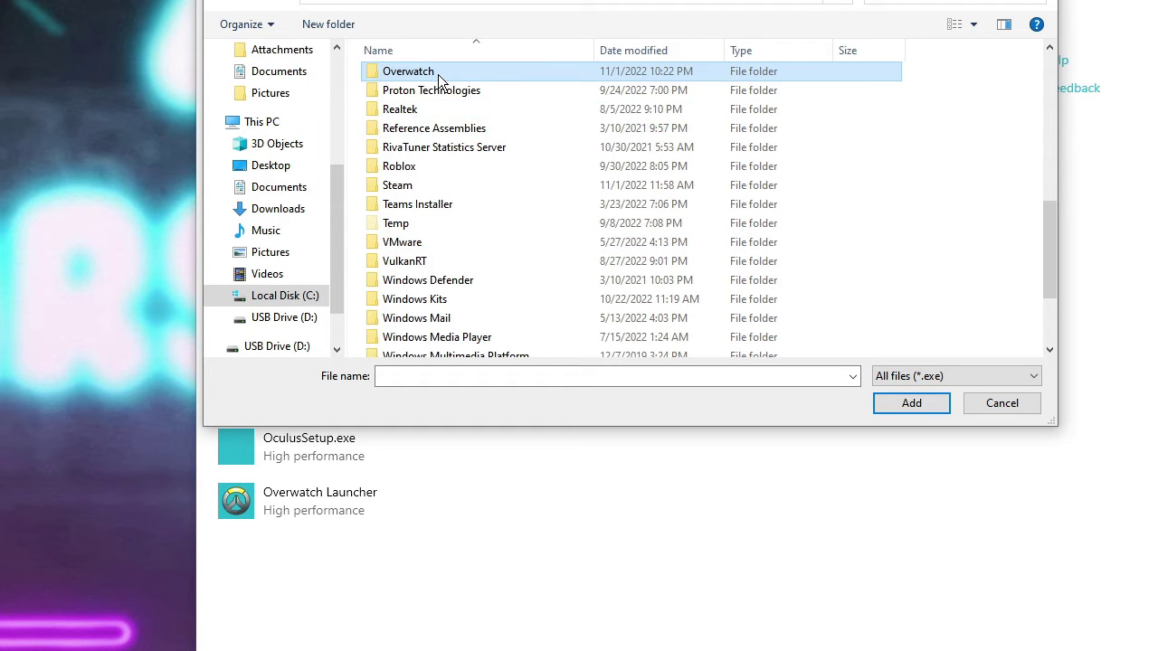
double_click(439, 83)
left_click(429, 118)
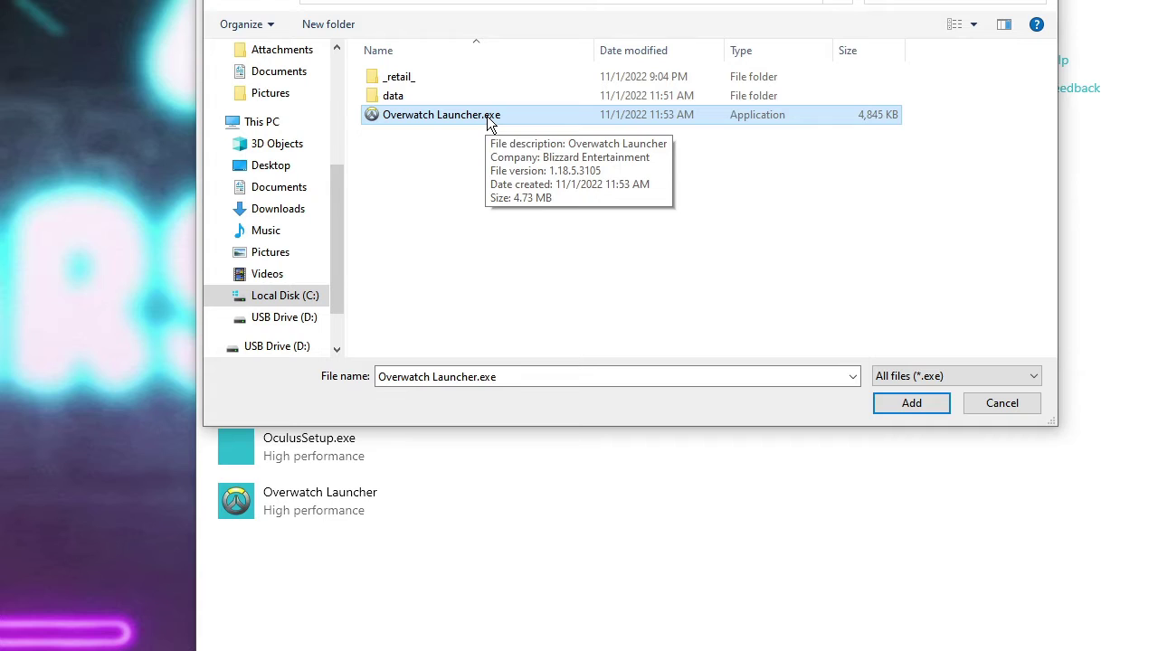
left_click(977, 406)
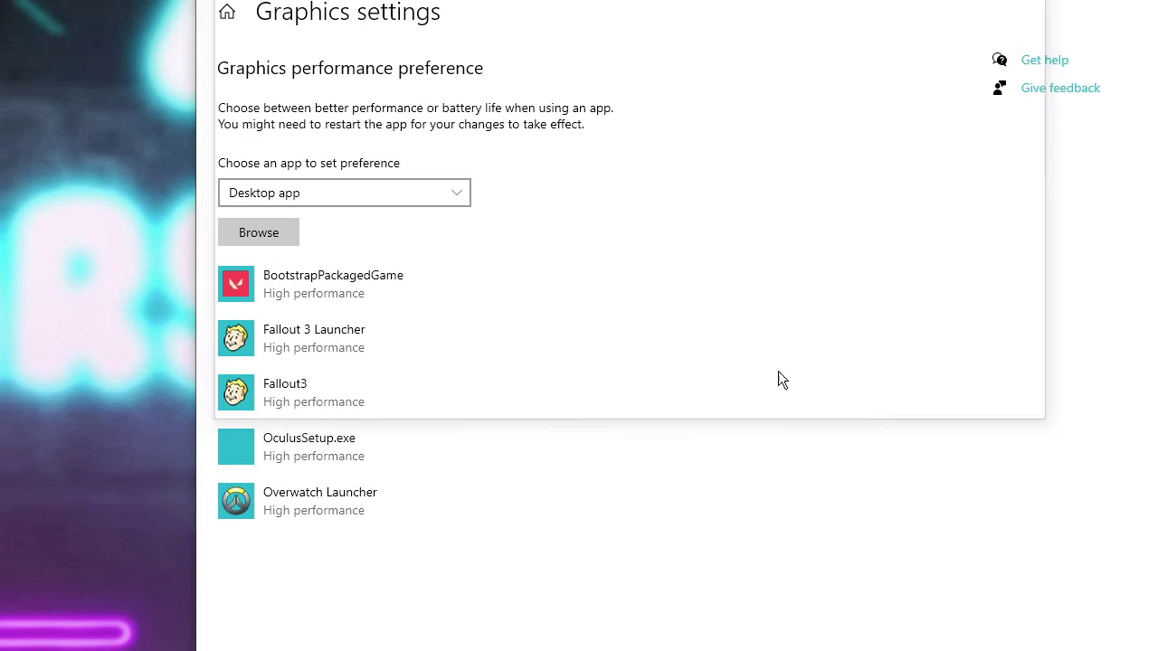
Save Overwatch Launcher's graphics preference as High performance and close Settings.
left_click(309, 505)
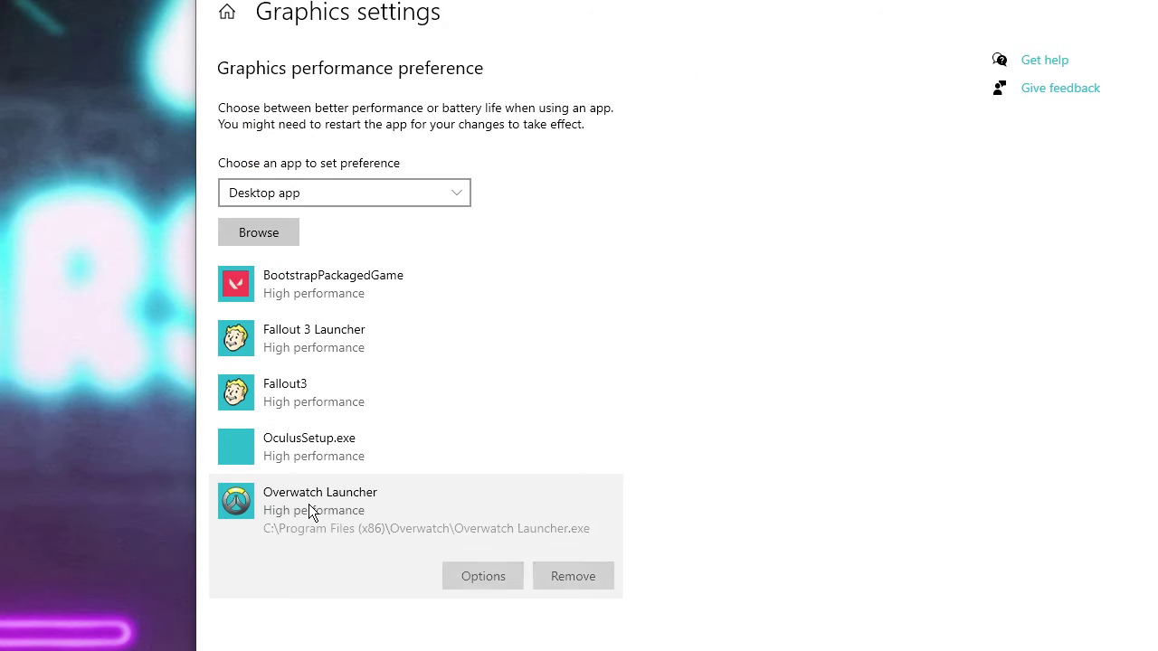
left_click(485, 581)
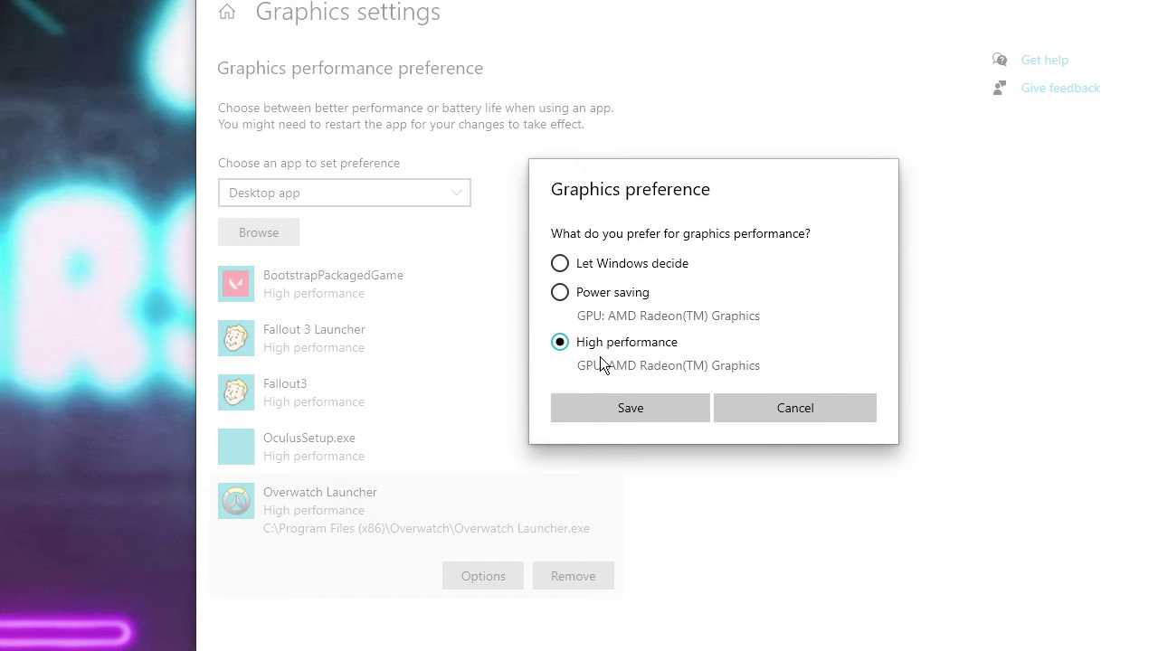
left_click(647, 408)
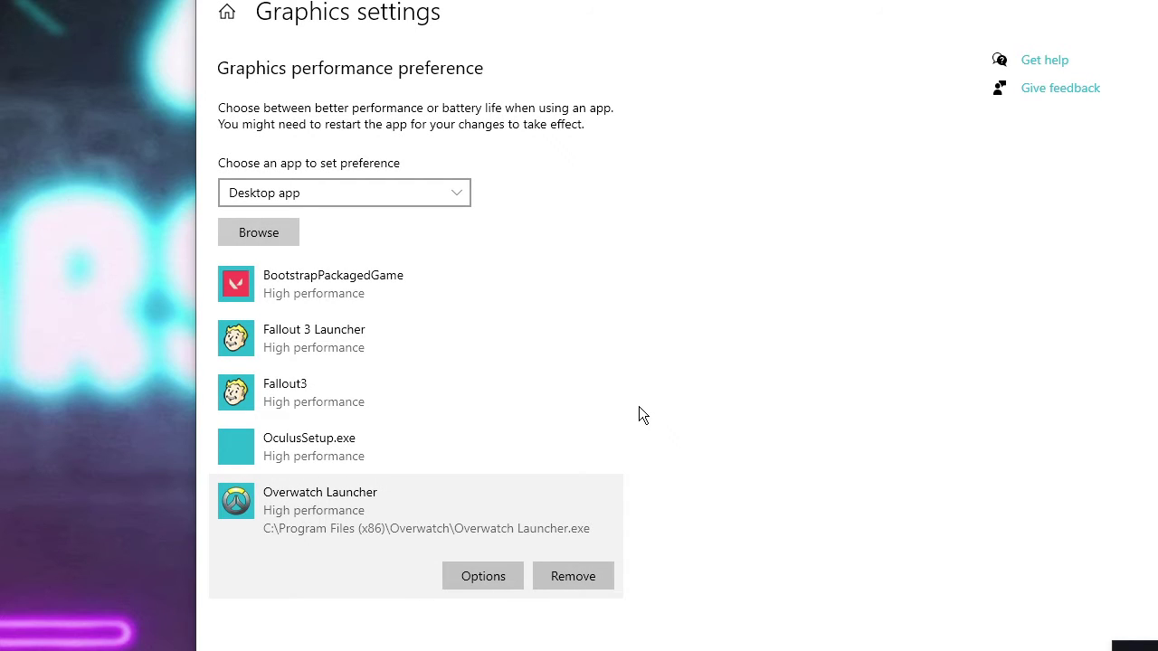
key("alt+F4")
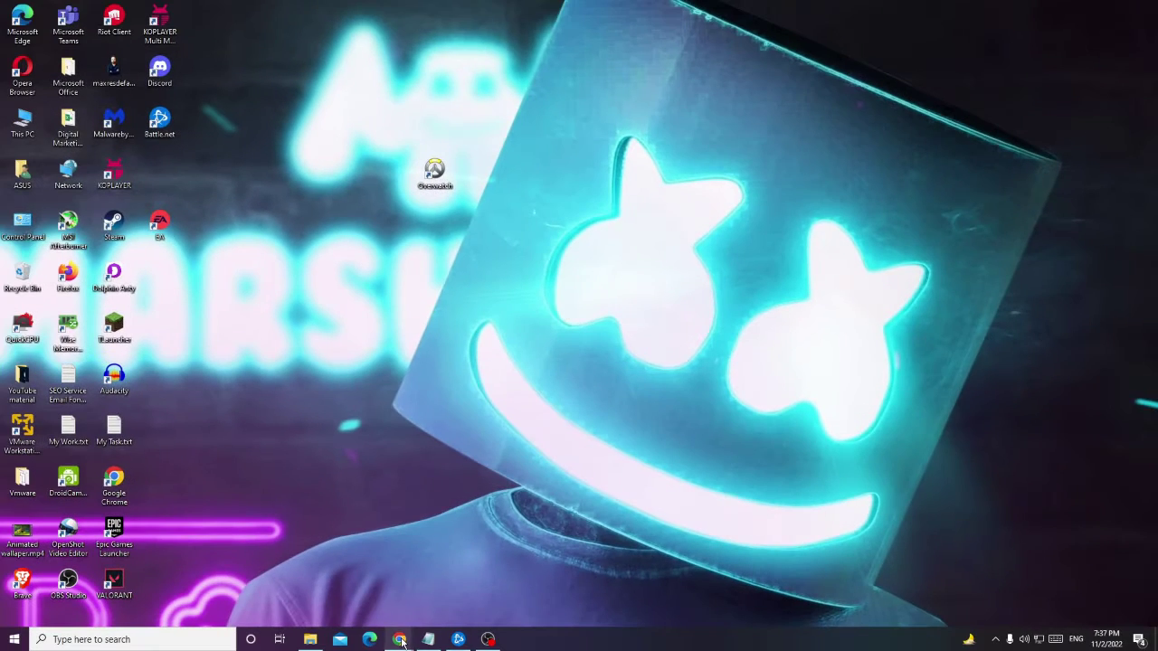
Maximize the DirectX page in Chrome and download the End-User Runtime web installer.
mouse_move(401, 641)
left_click(462, 579)
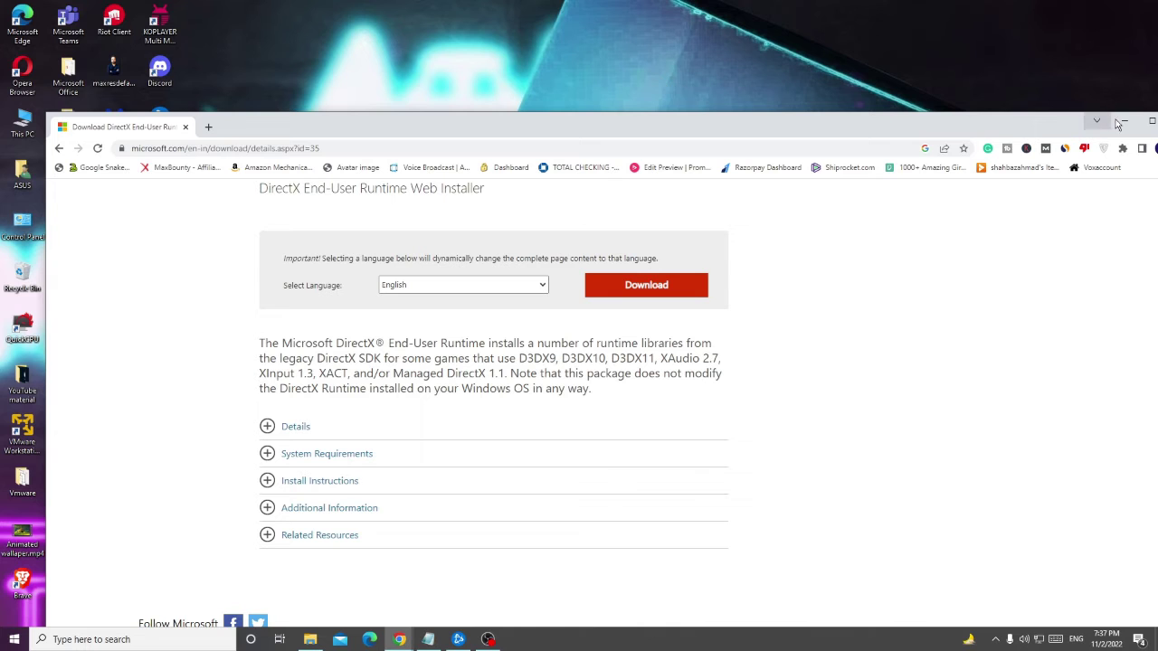
left_click(1151, 120)
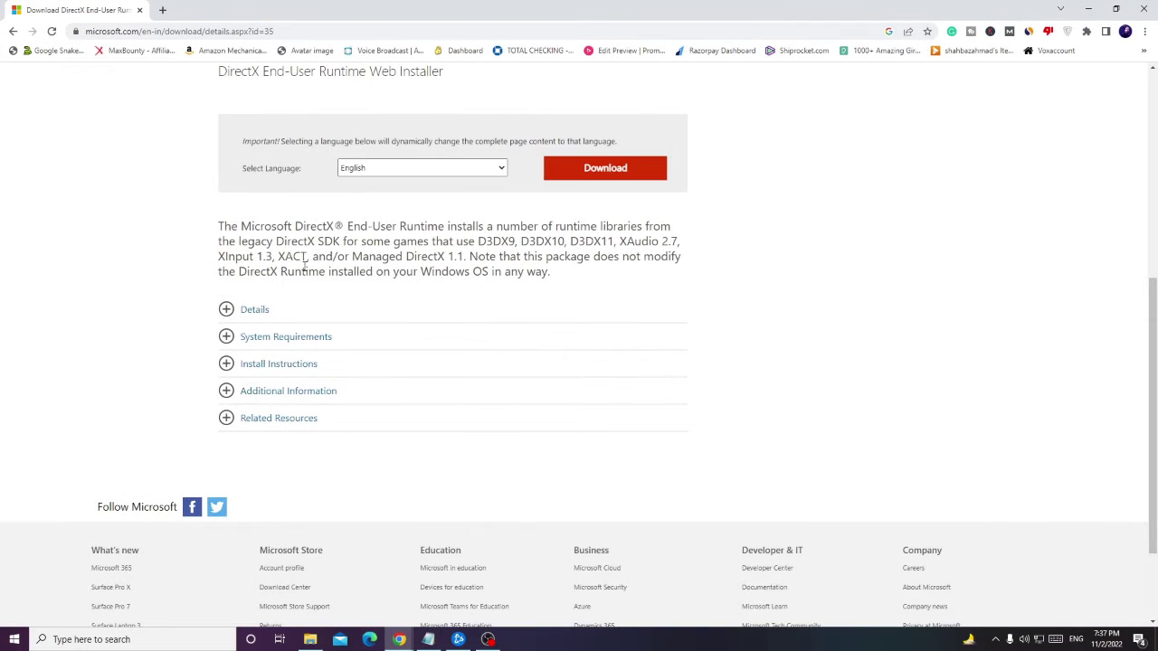
scroll(298, 253, "up", 5)
scroll(290, 240, "down", 4)
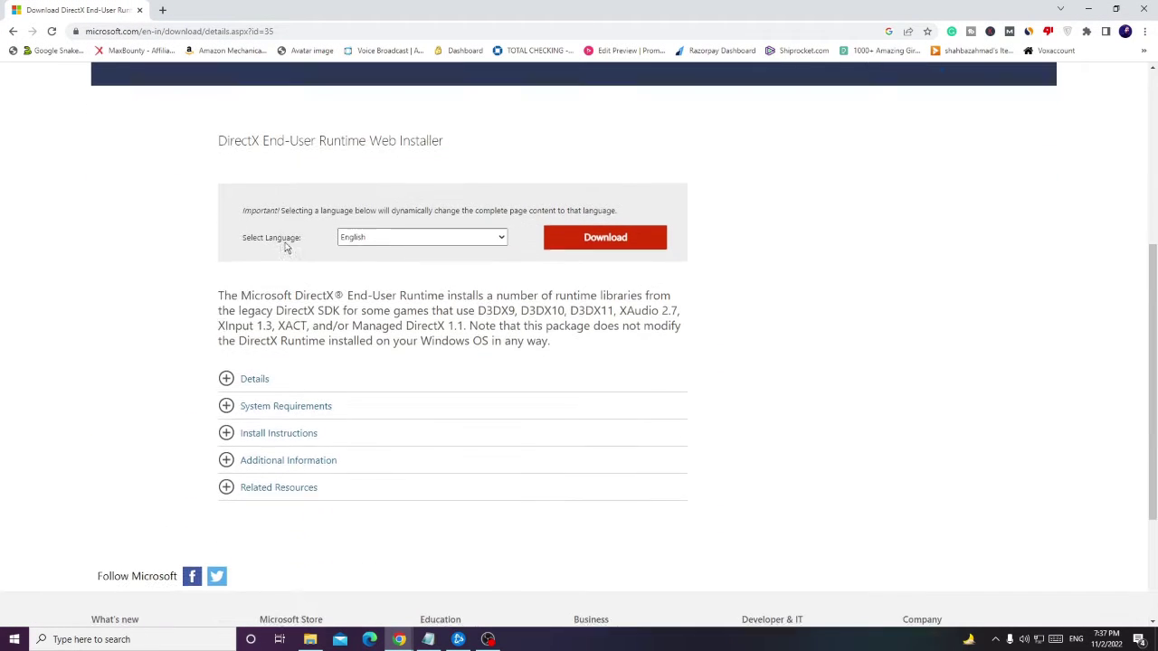
scroll(281, 246, "down", 1)
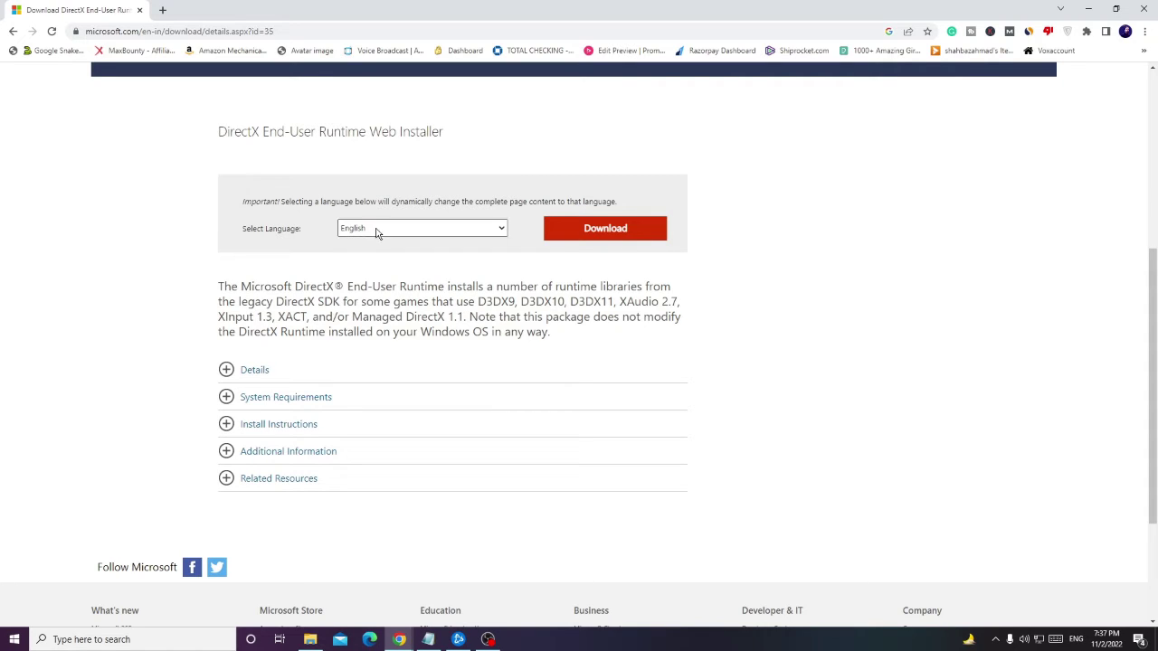
left_click(596, 237)
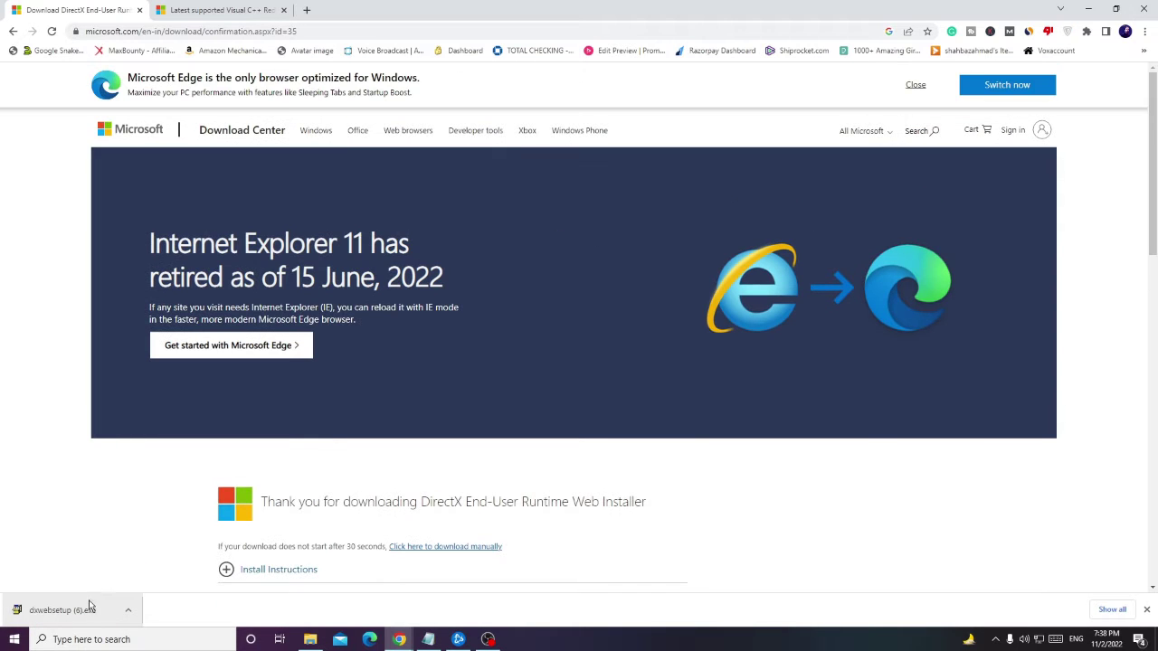
Run dxwebsetup.exe, accept the licence and finish setup, which reports DirectX already current.
left_click(89, 608)
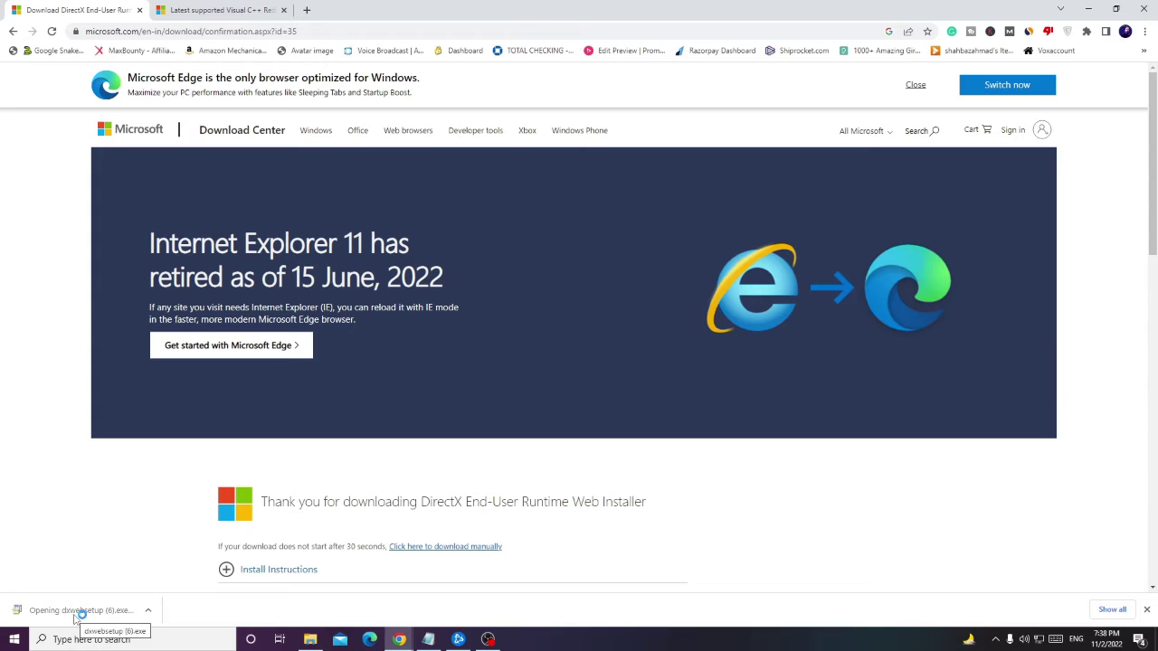
left_click_drag(238, 77, 552, 188)
left_click(493, 350)
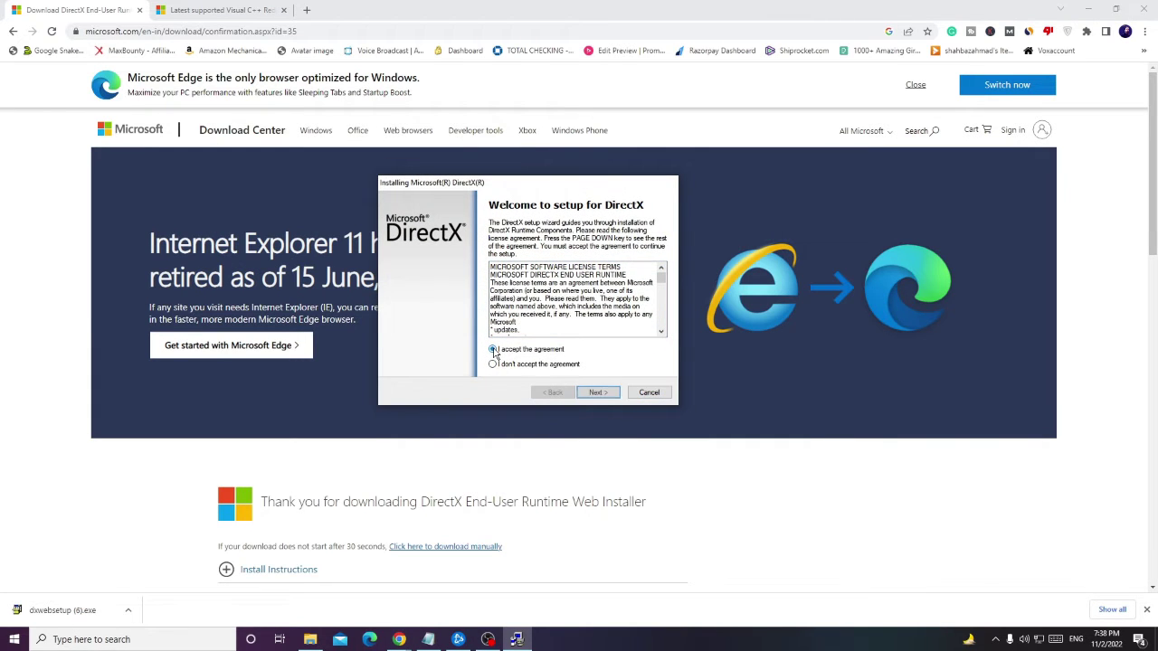
left_click(599, 393)
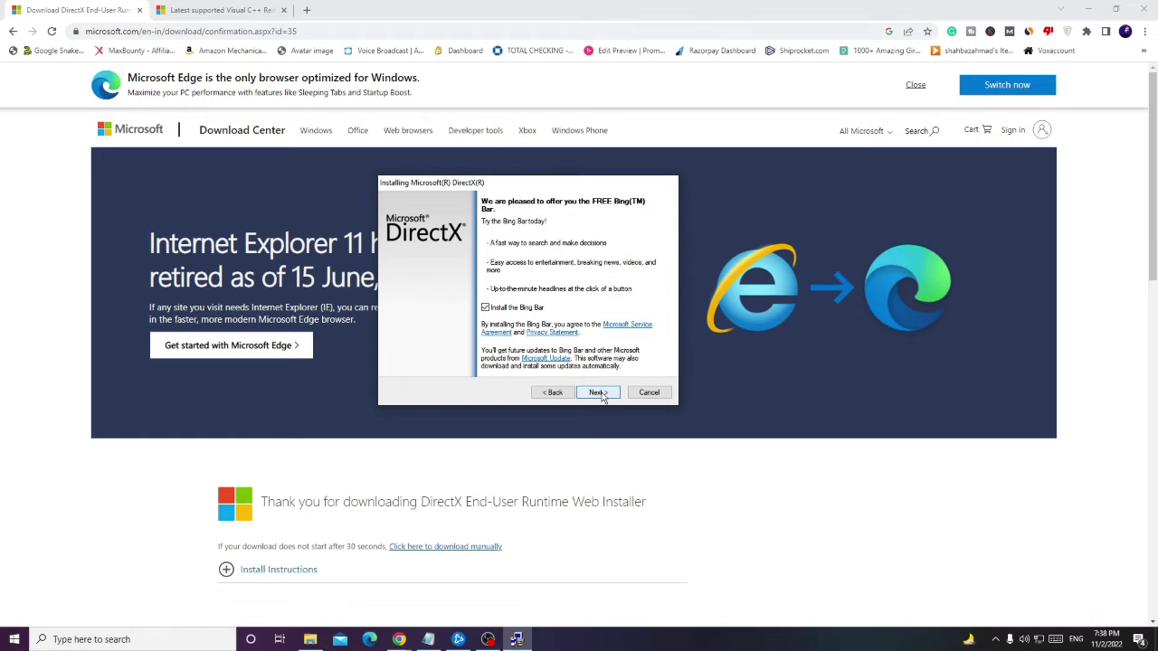
left_click(599, 393)
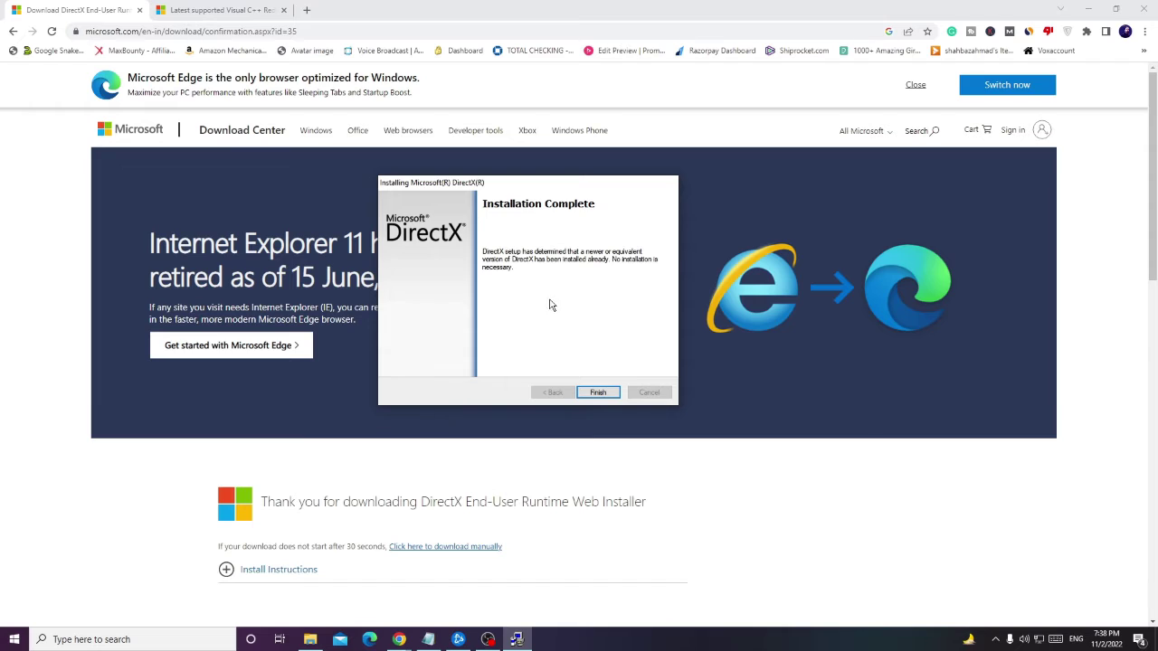
left_click(601, 393)
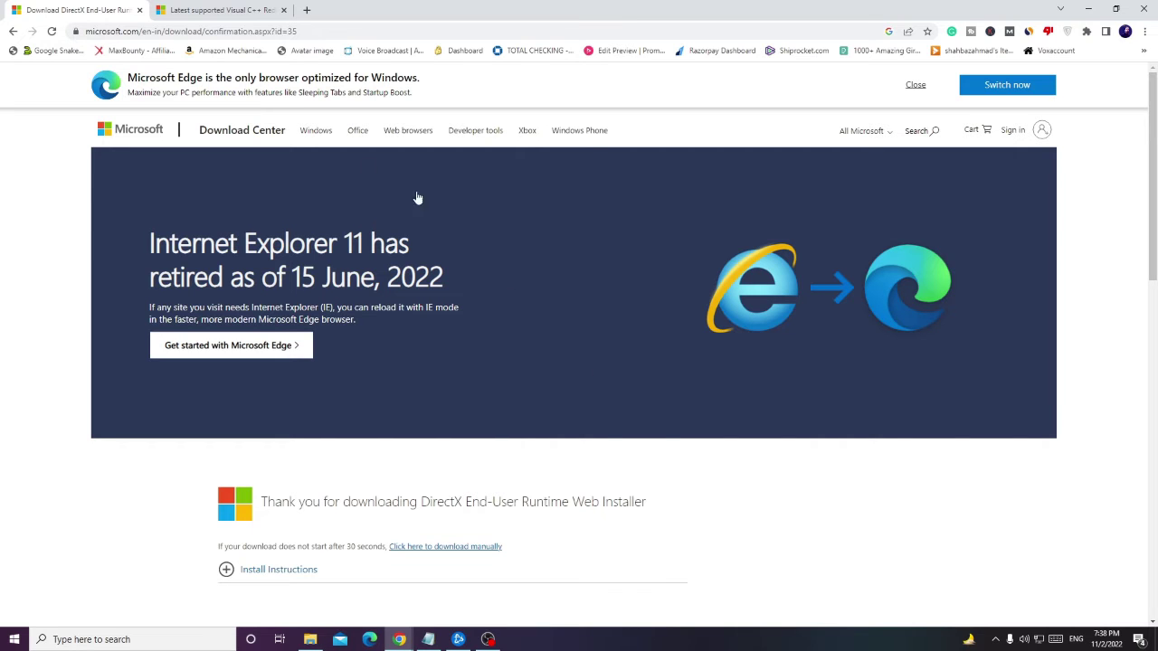
Close the DirectX tab and download the x86 and x64 Visual C++ redistributables from the redist table.
left_click(139, 10)
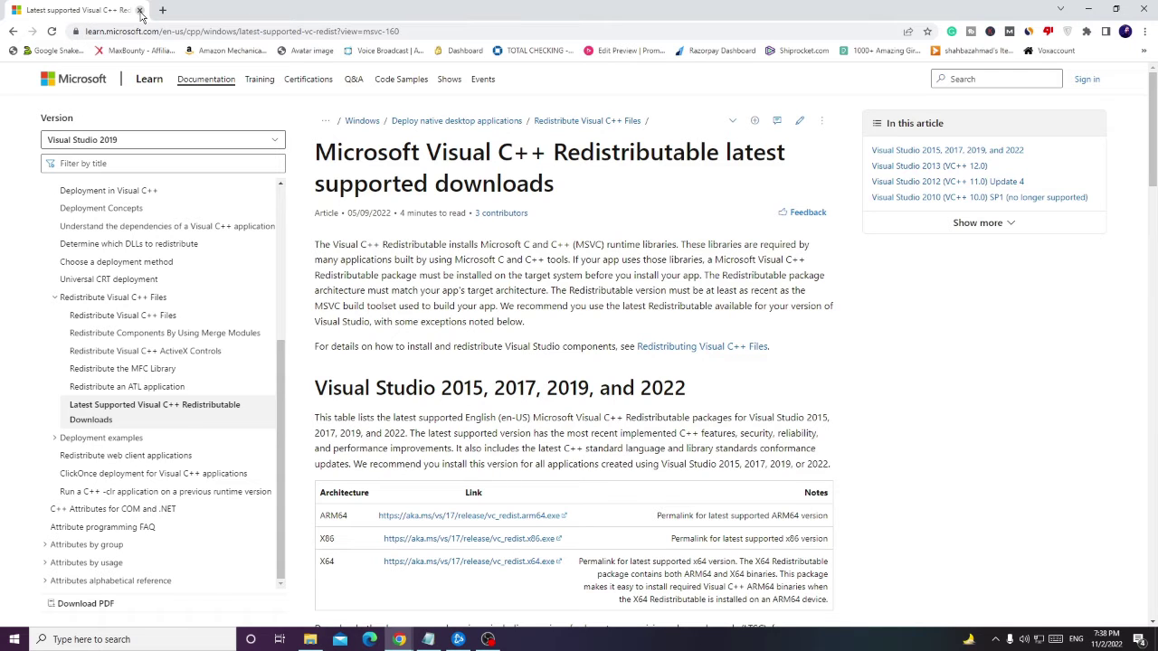
scroll(407, 222, "down", 2)
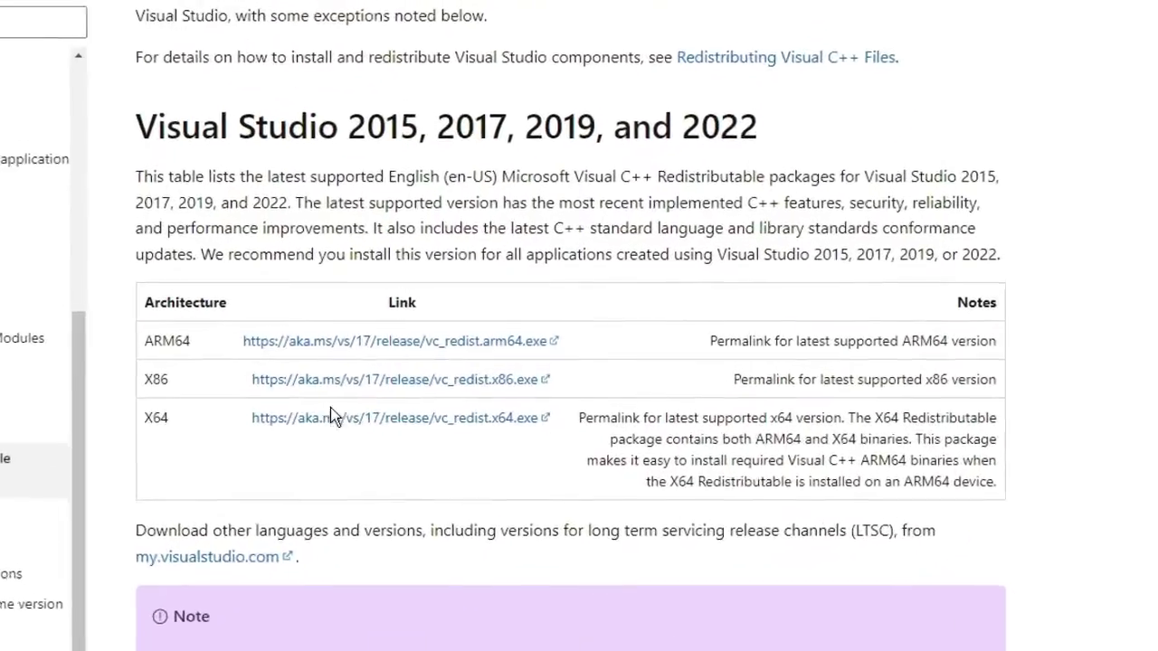
scroll(246, 378, "down", 3)
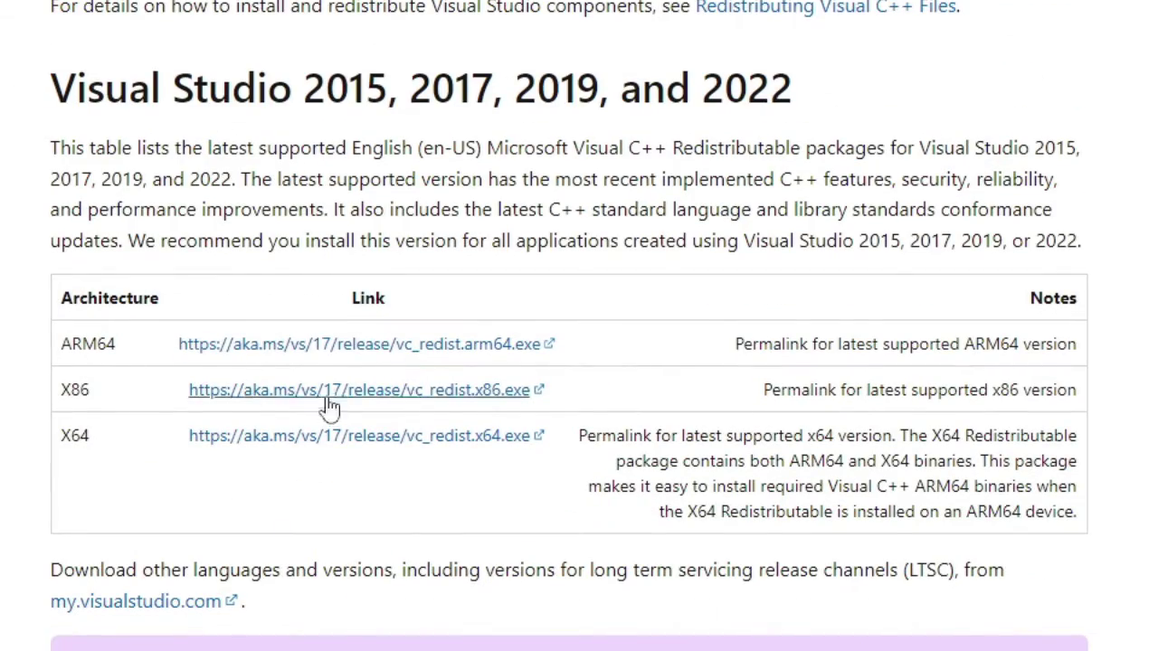
right_click(381, 403)
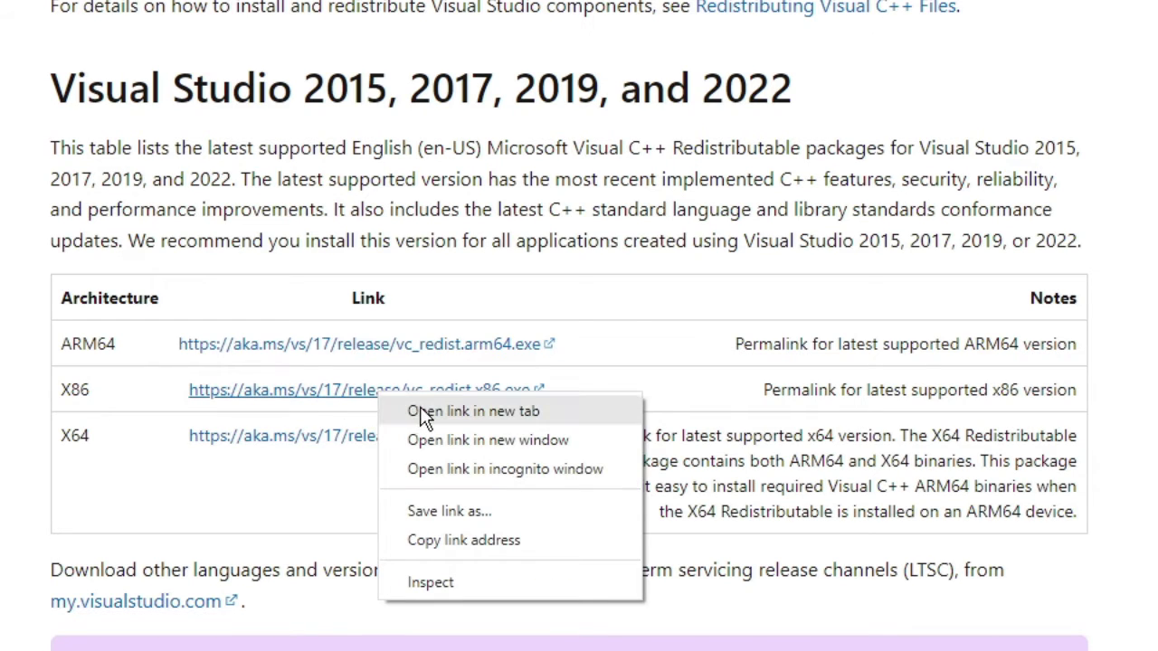
left_click(471, 413)
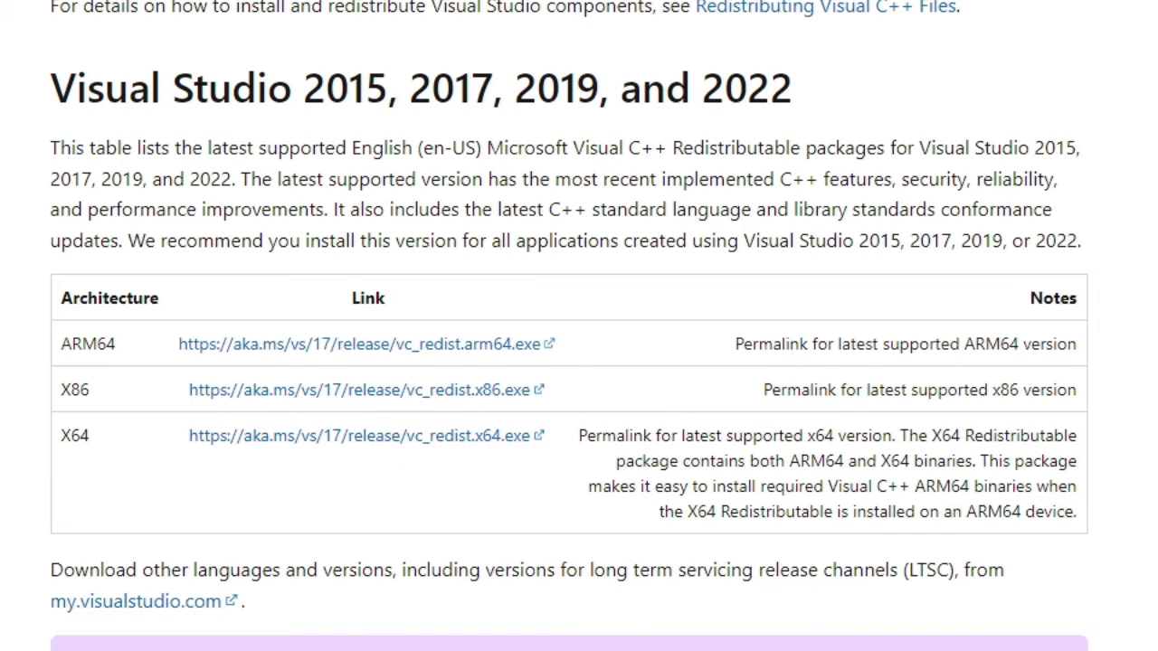
right_click(314, 446)
left_click(407, 455)
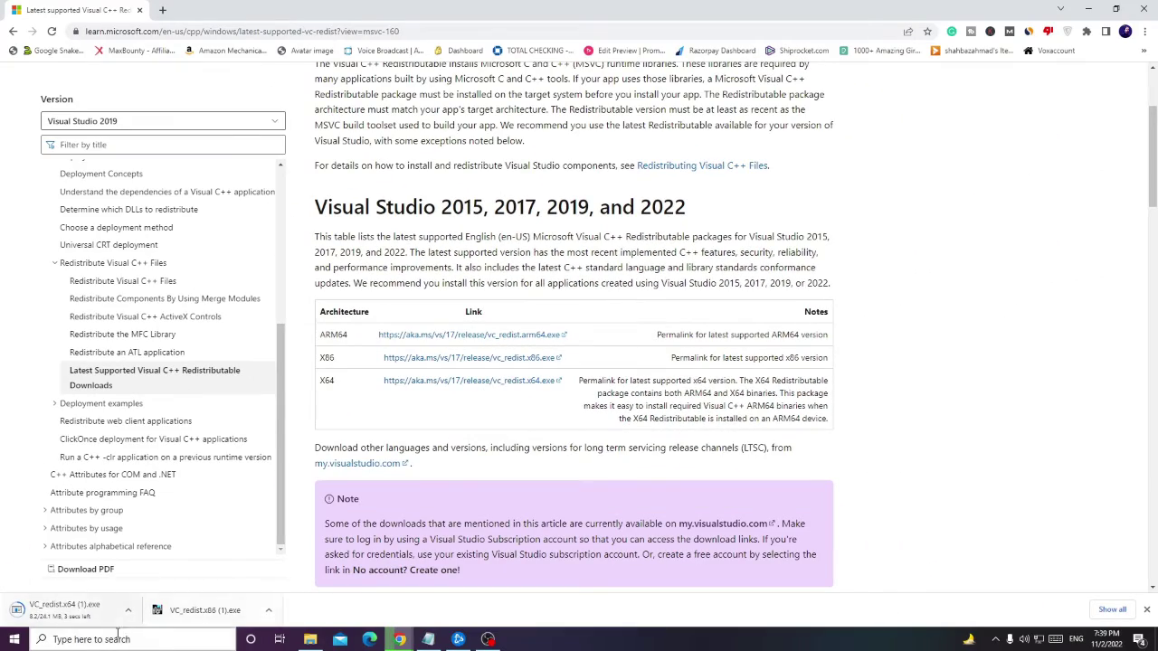
Show the downloaded VC_redist.x86 installer in its folder and unblock it in Properties.
right_click(212, 612)
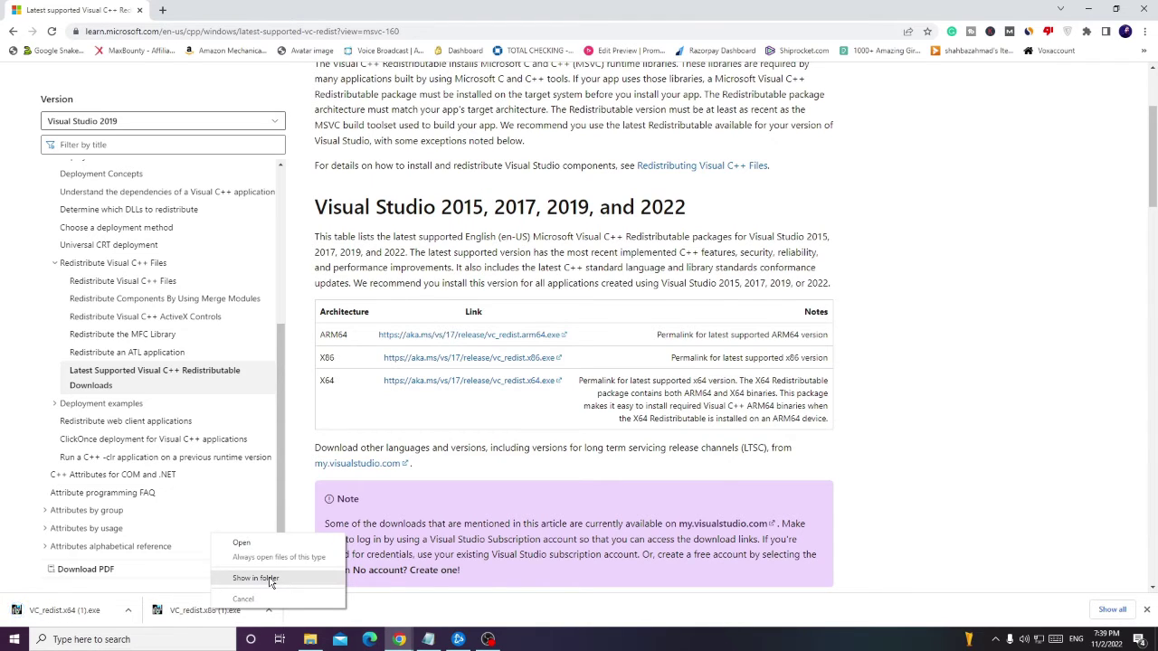
left_click(269, 579)
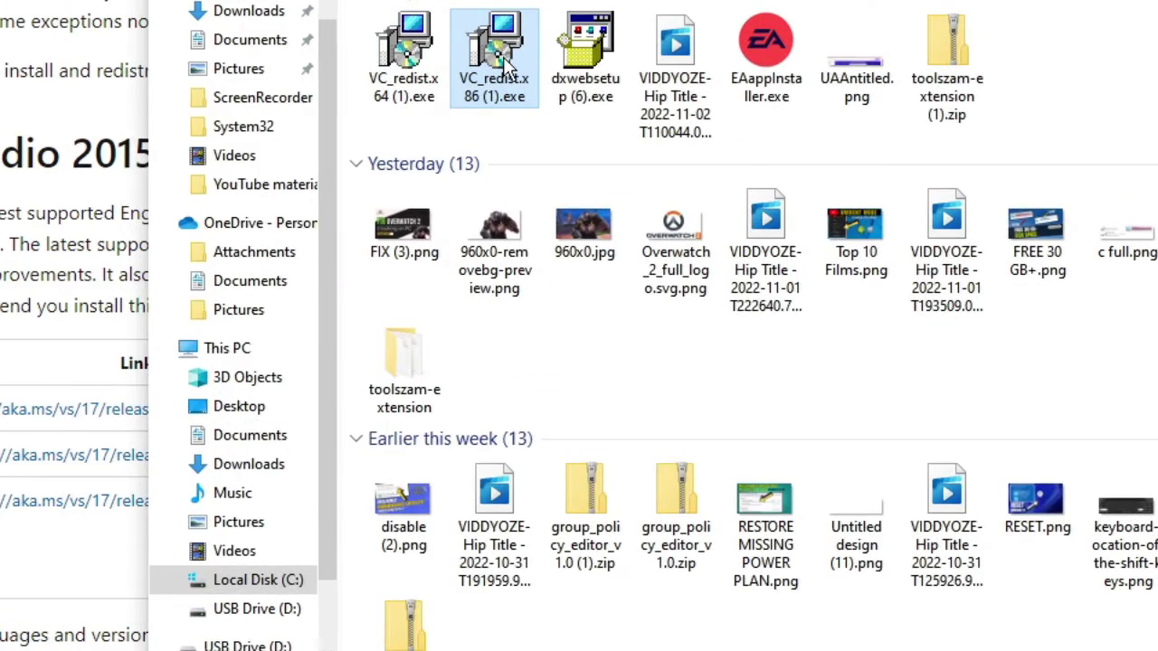
right_click(503, 57)
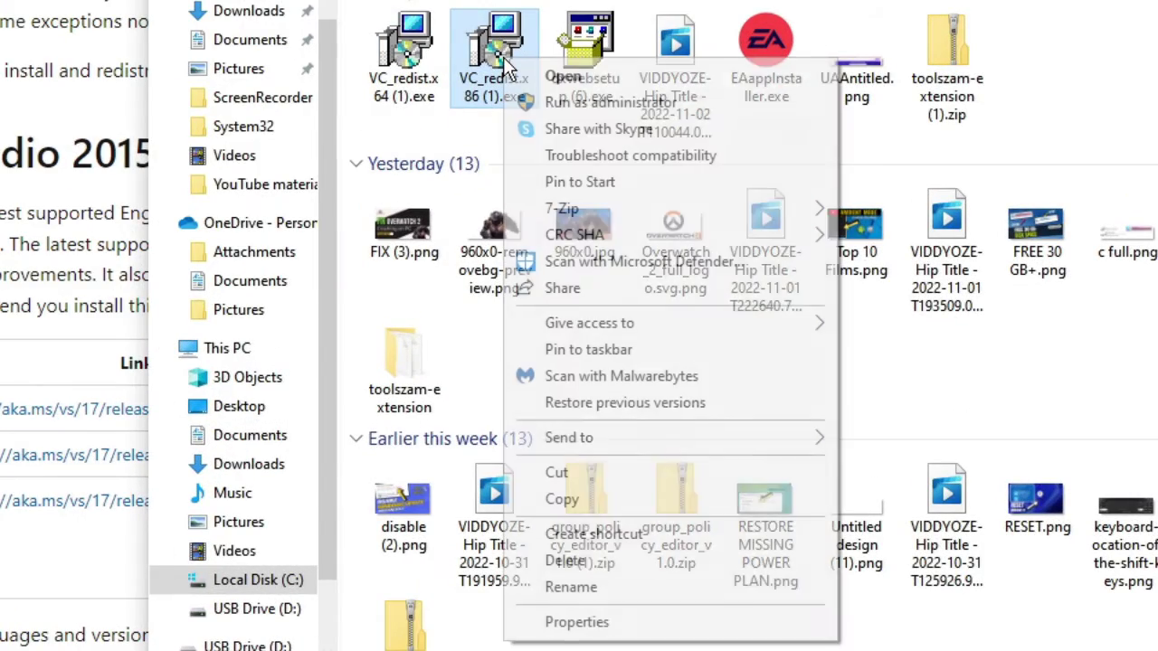
left_click(576, 622)
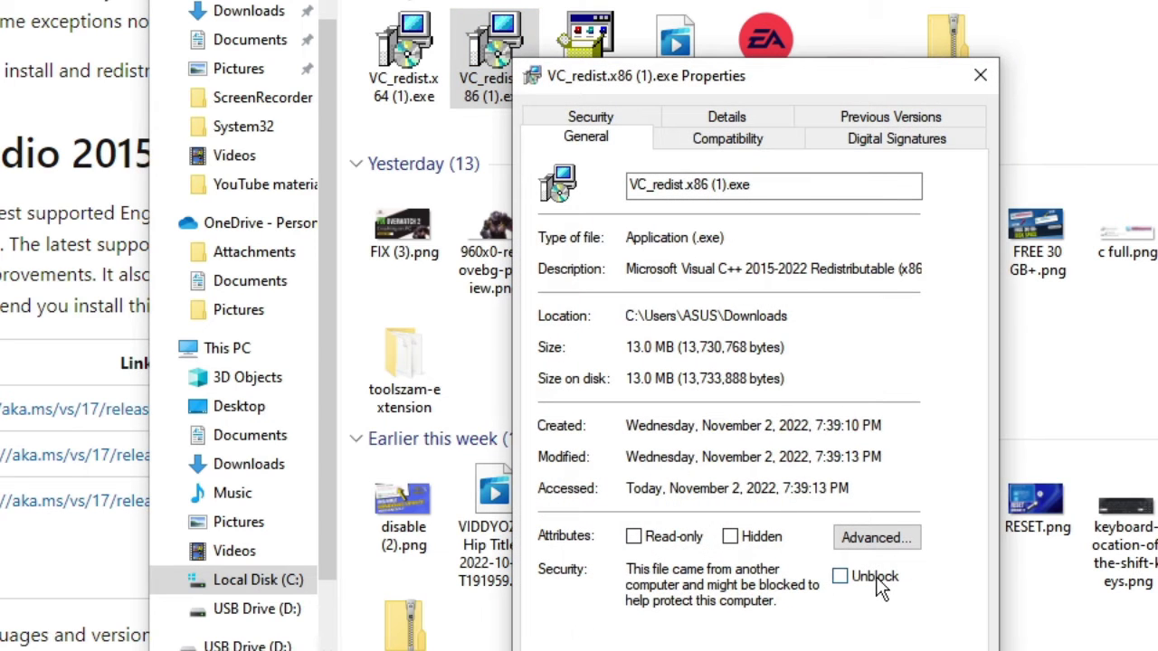
left_click(841, 577)
key("alt+a")
key("Return")
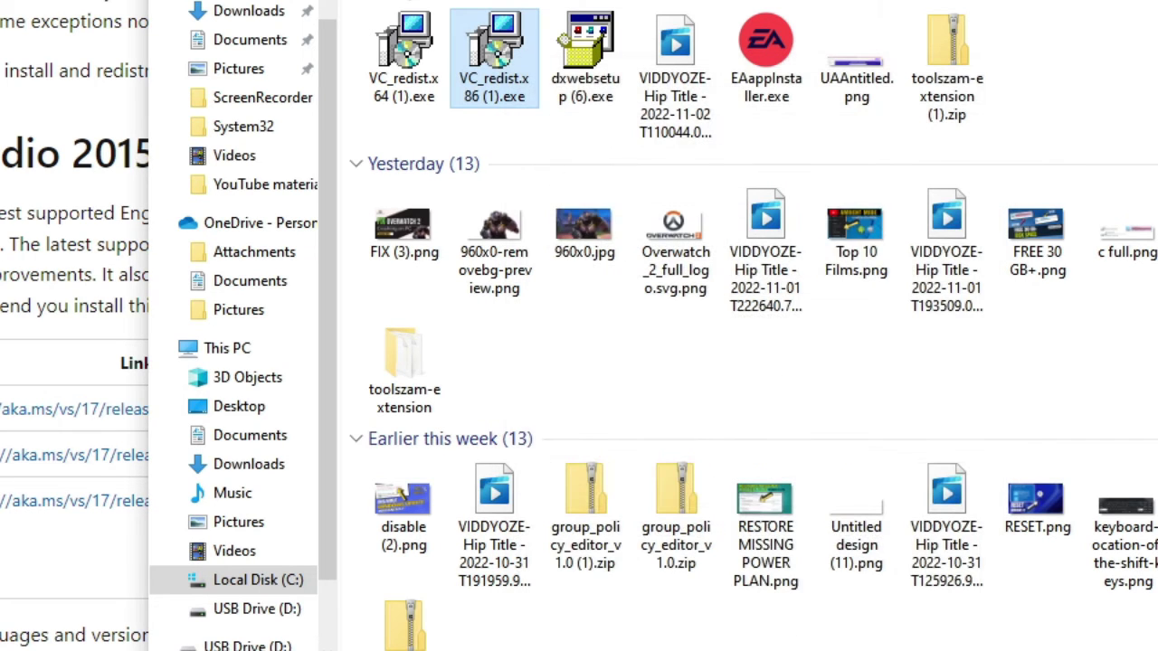
Unblock VC_redist.x64 (1).exe in its Properties and close the Downloads window.
left_click(417, 83)
right_click(418, 84)
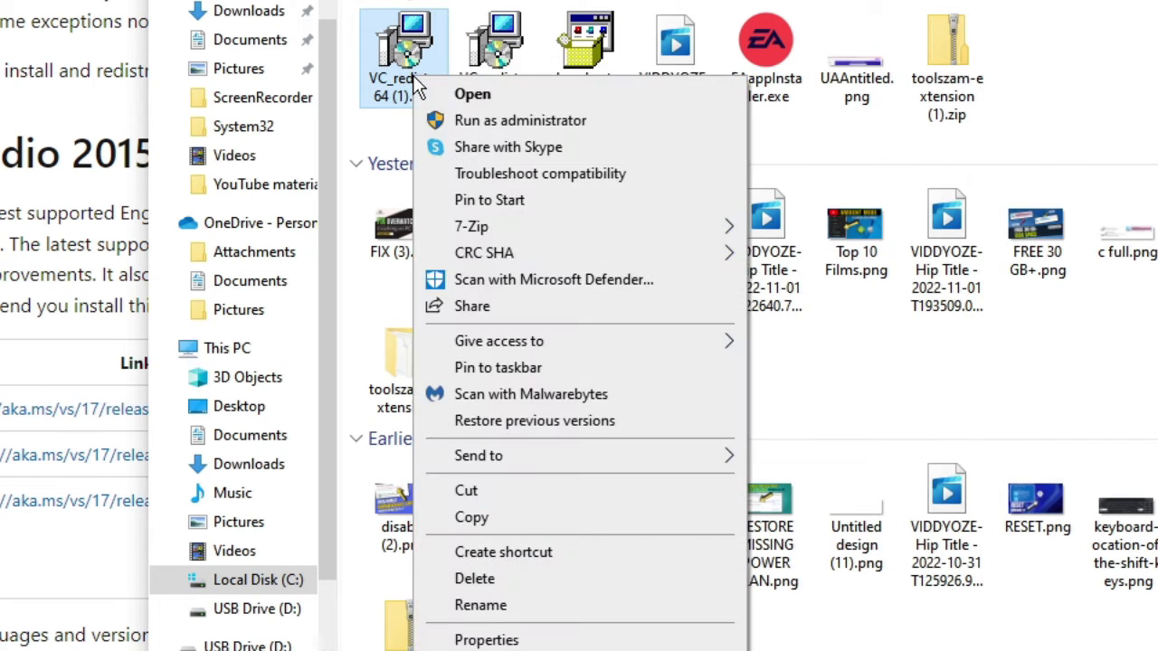
left_click(566, 635)
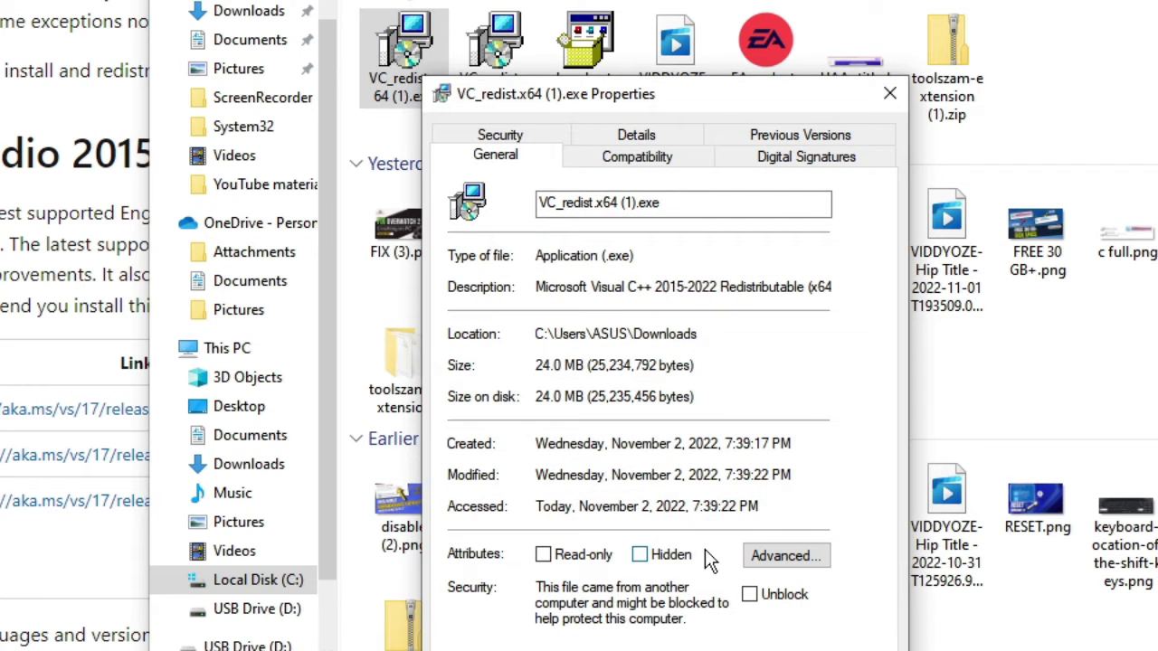
left_click(750, 595)
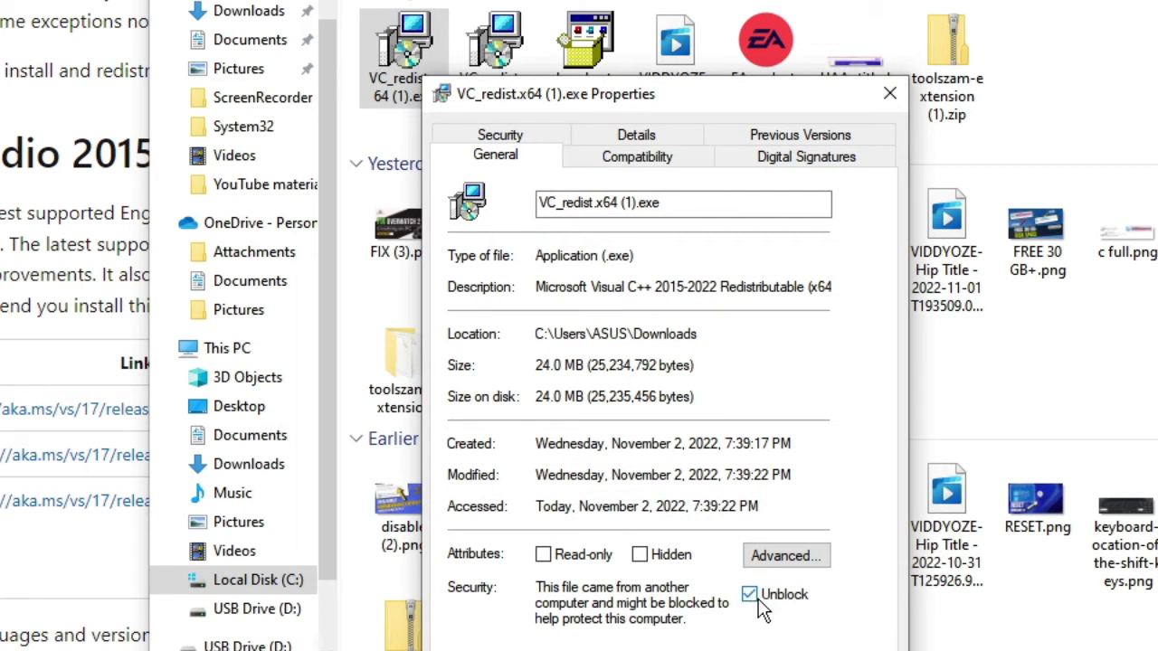
key("alt+a")
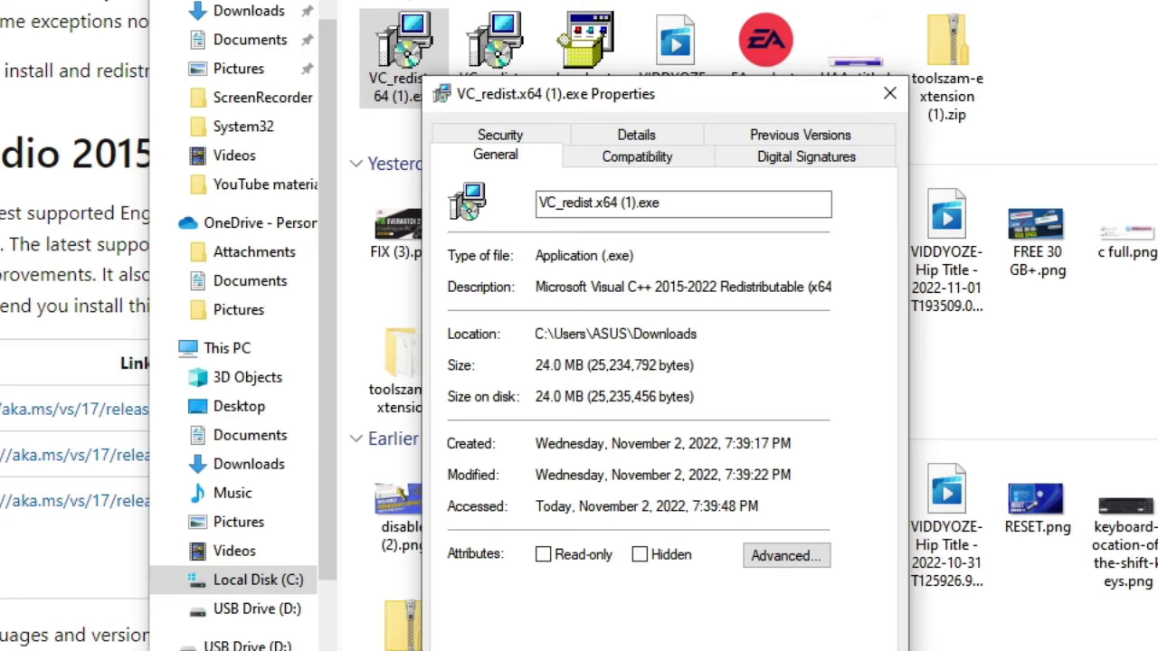
key("Return")
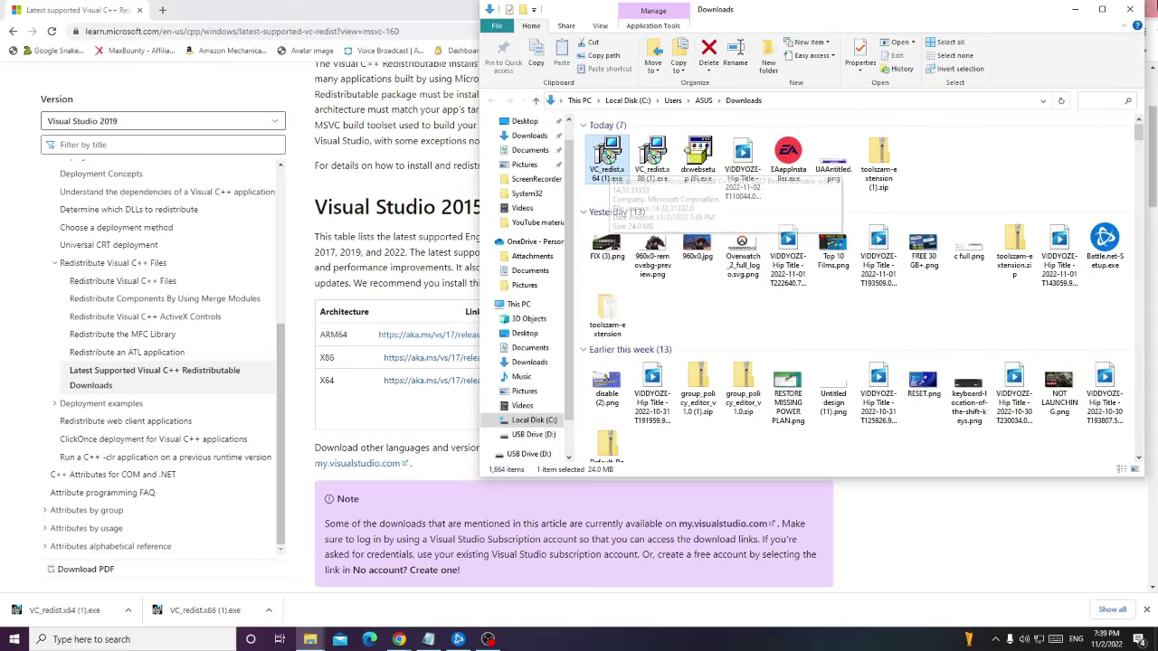
left_click(1128, 9)
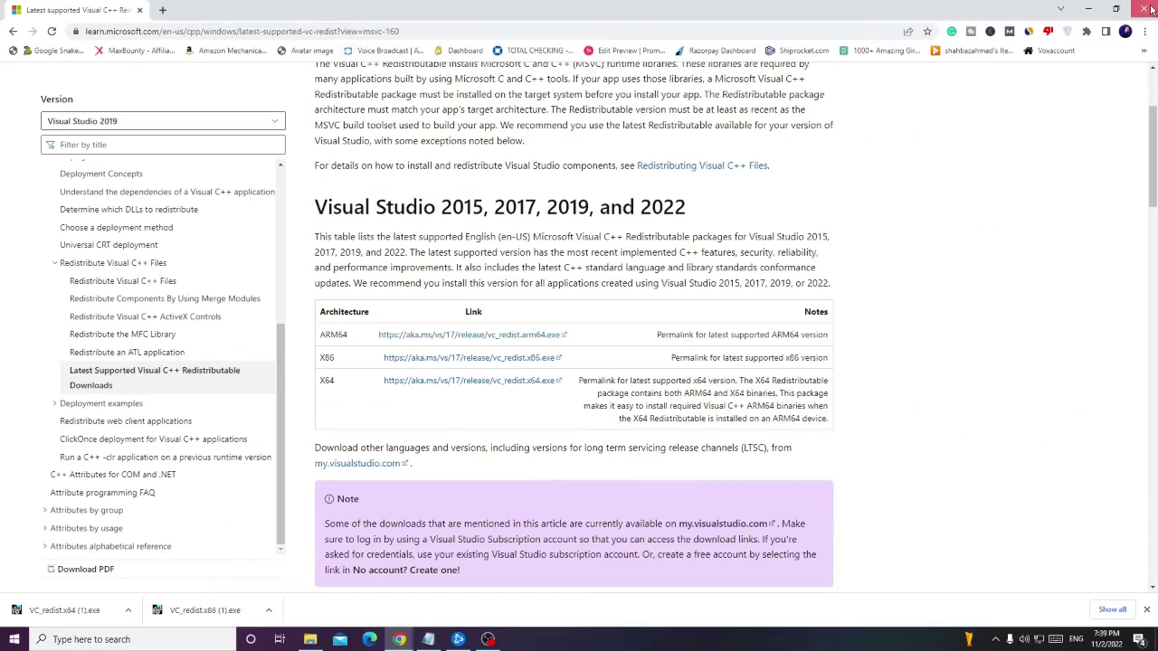
Minimize the browser and launch AMD Radeon Software from the desktop menu.
left_click(1079, 10)
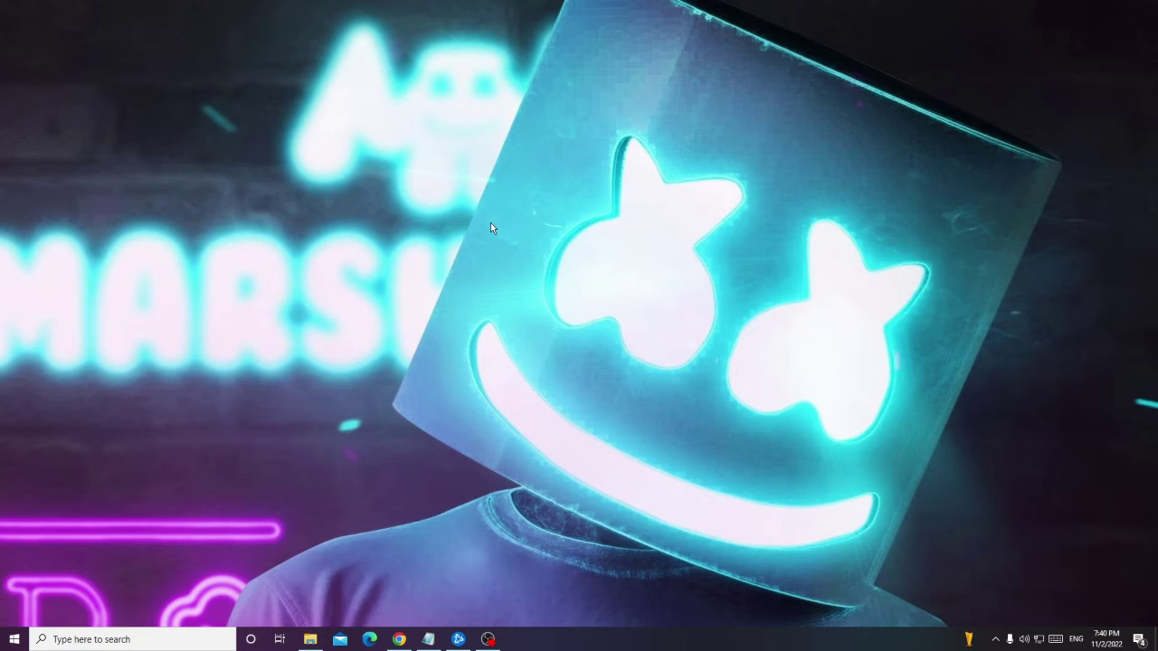
right_click(485, 224)
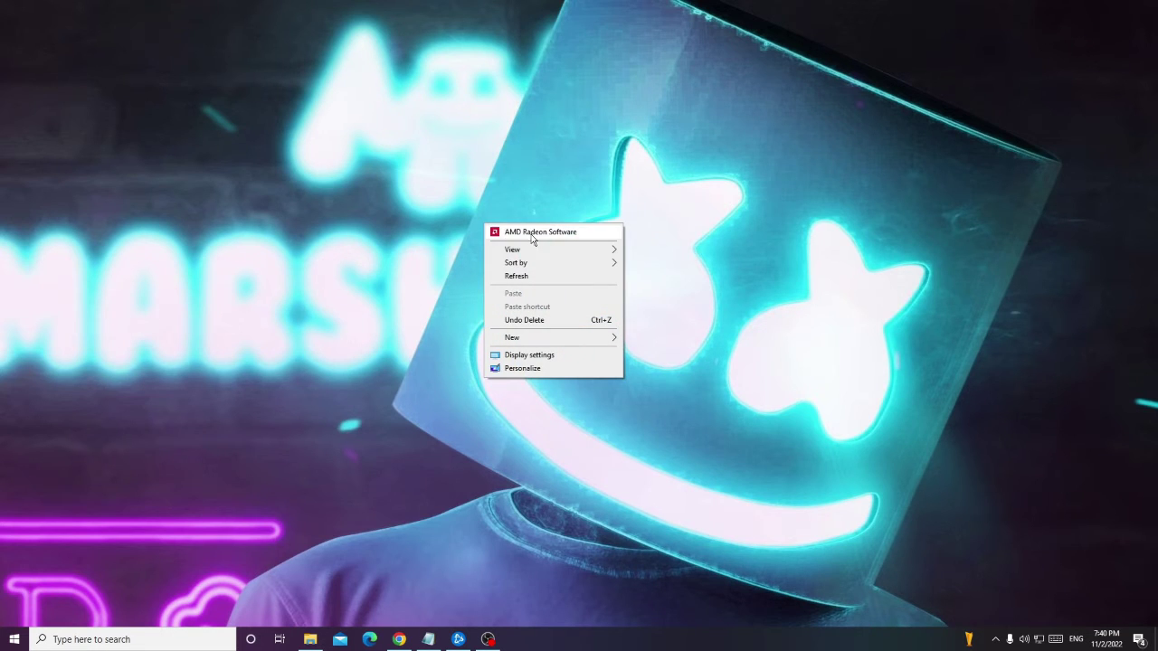
left_click(570, 234)
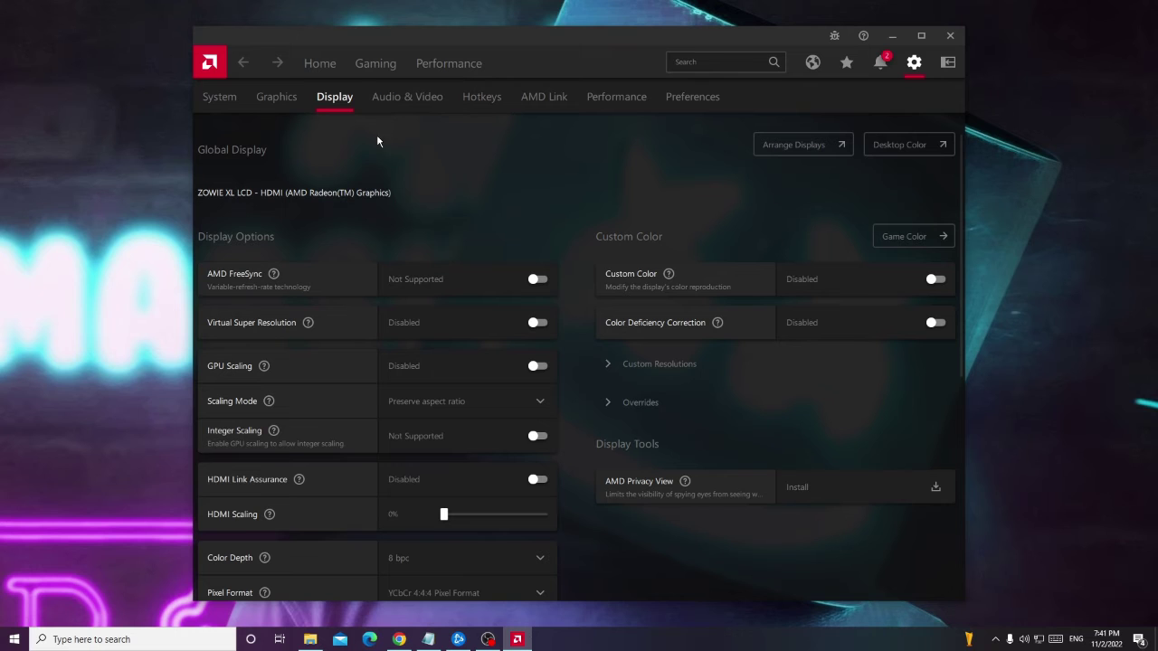
Reset the shader cache under Graphics > Advanced, confirm it, and close Radeon Software.
left_click(287, 98)
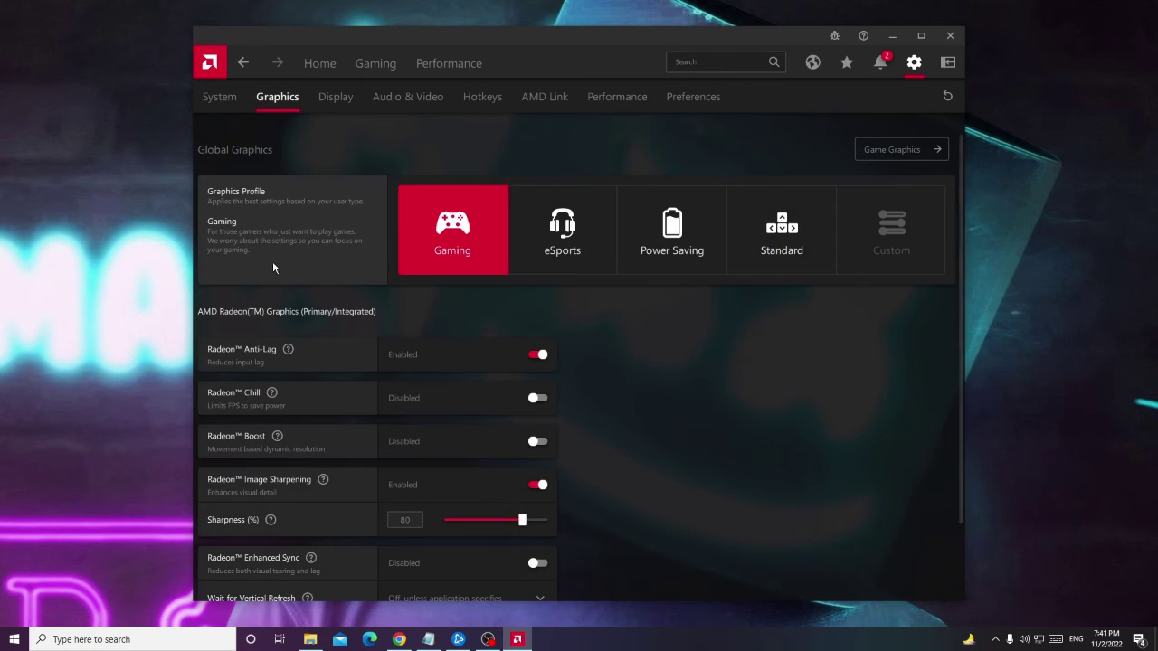
scroll(271, 266, "down", 2)
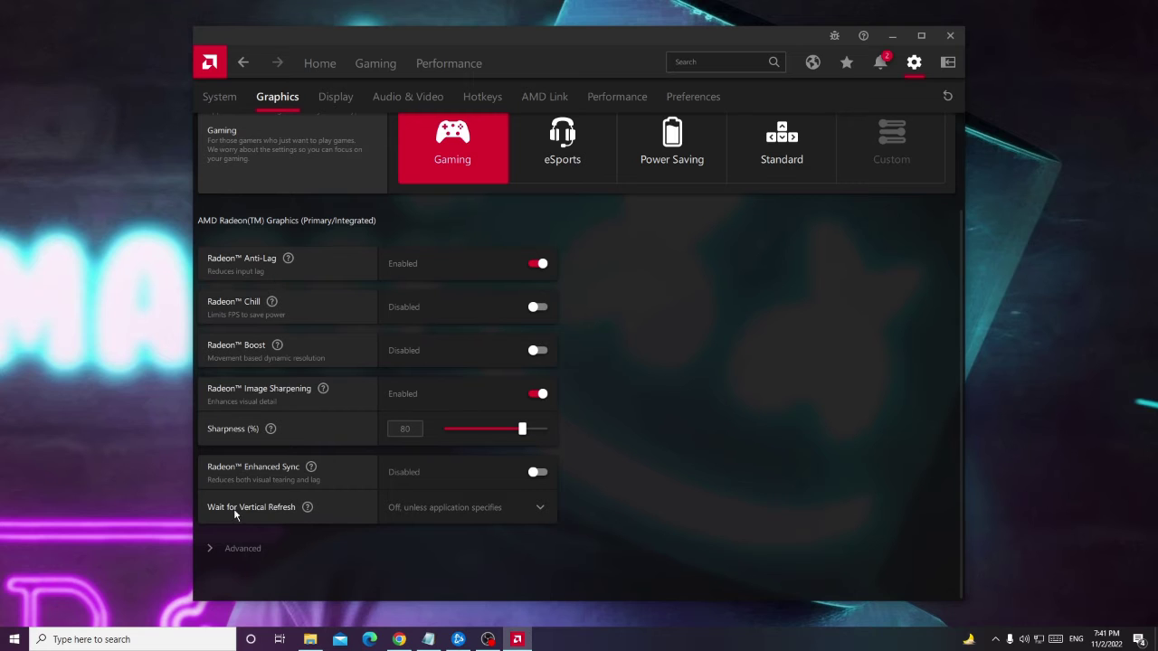
left_click(210, 550)
scroll(247, 515, "down", 10)
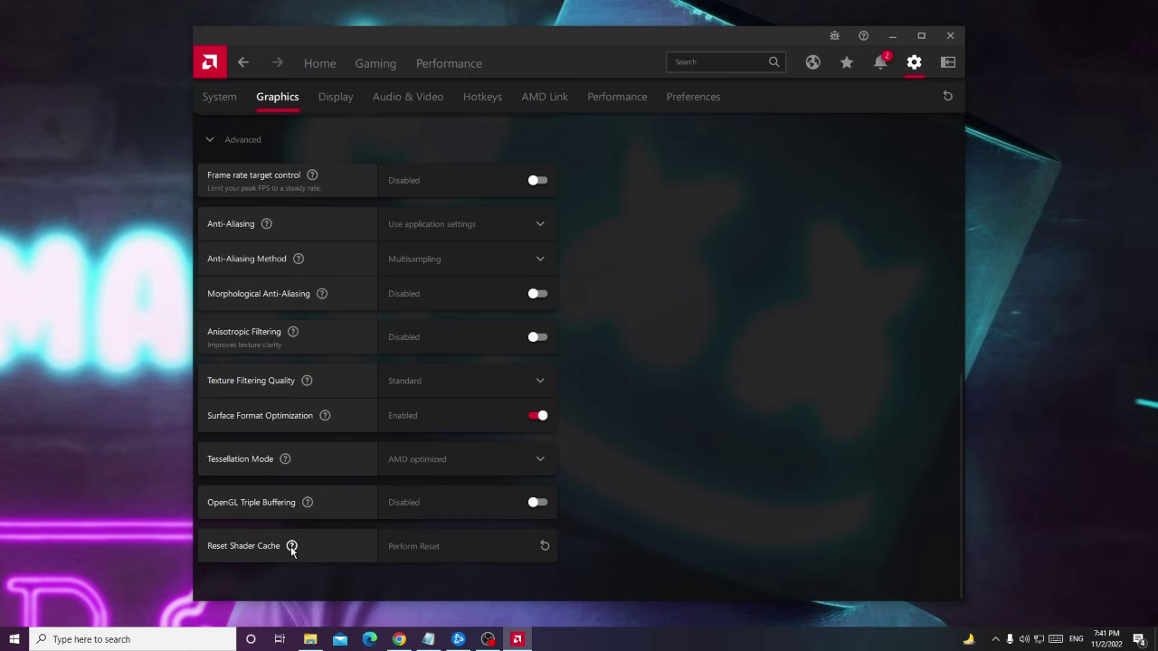
left_click(545, 547)
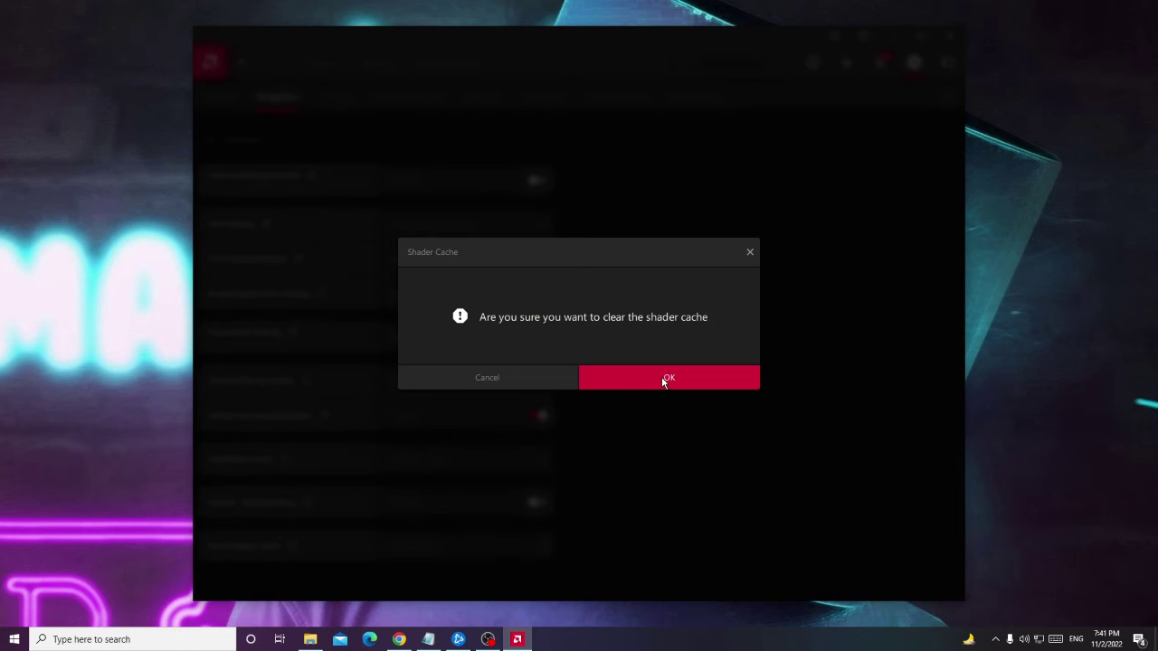
left_click(750, 254)
key("alt+F4")
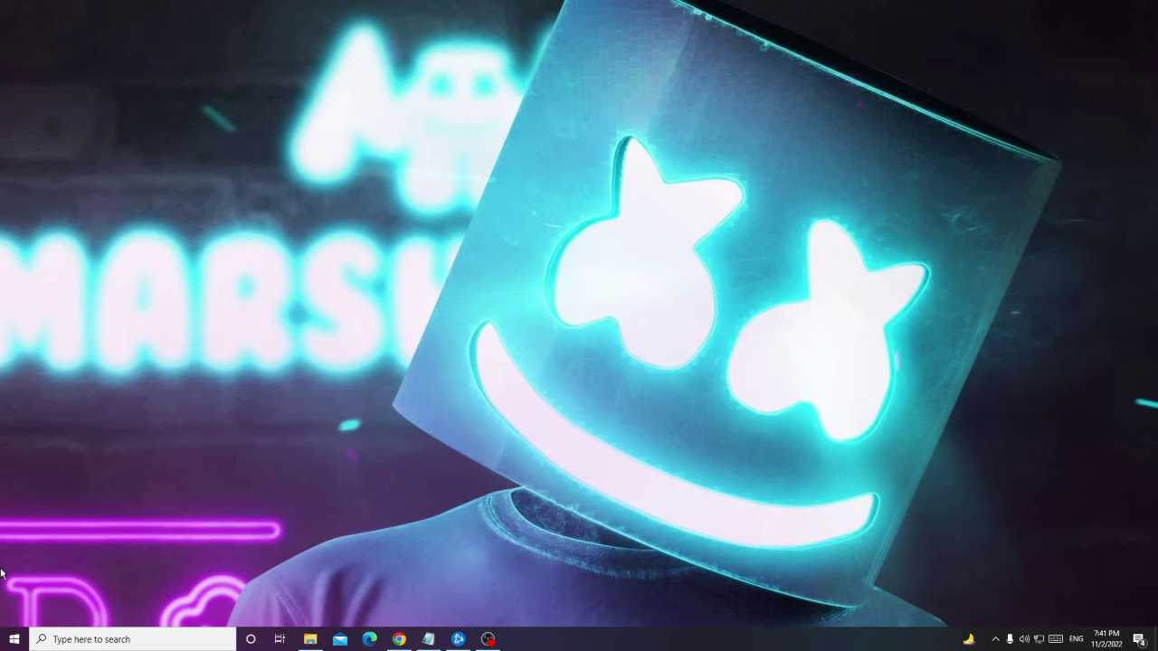
Open Device Manager and start a driver update for the AMD Radeon(TM) Graphics adapter.
right_click(25, 639)
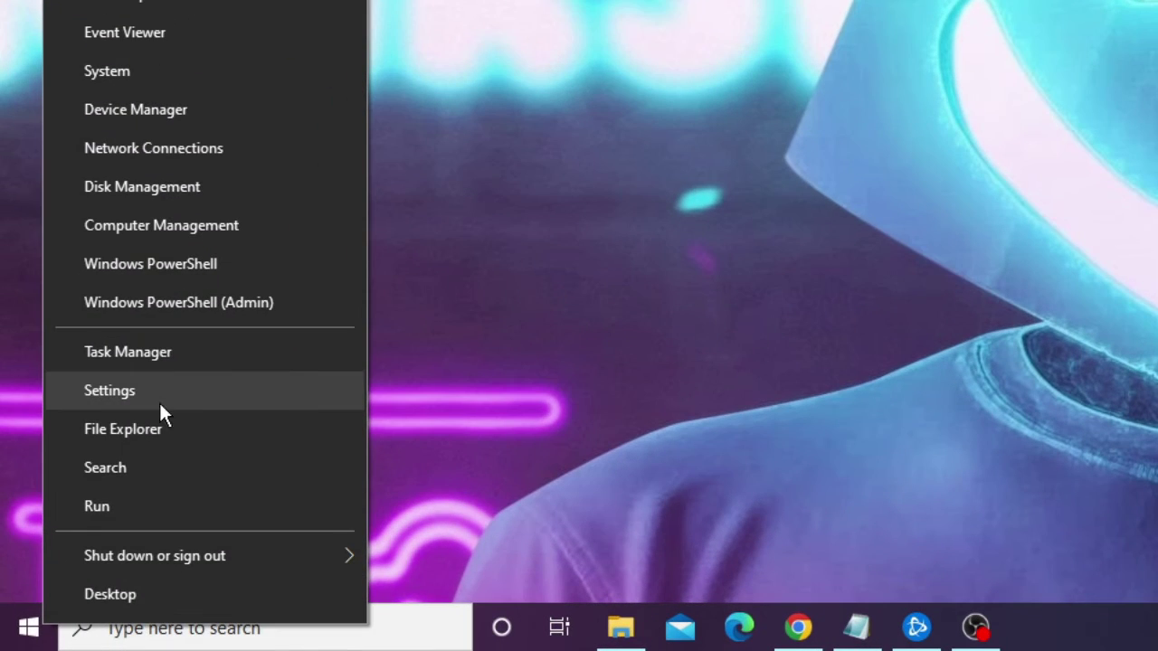
left_click(185, 110)
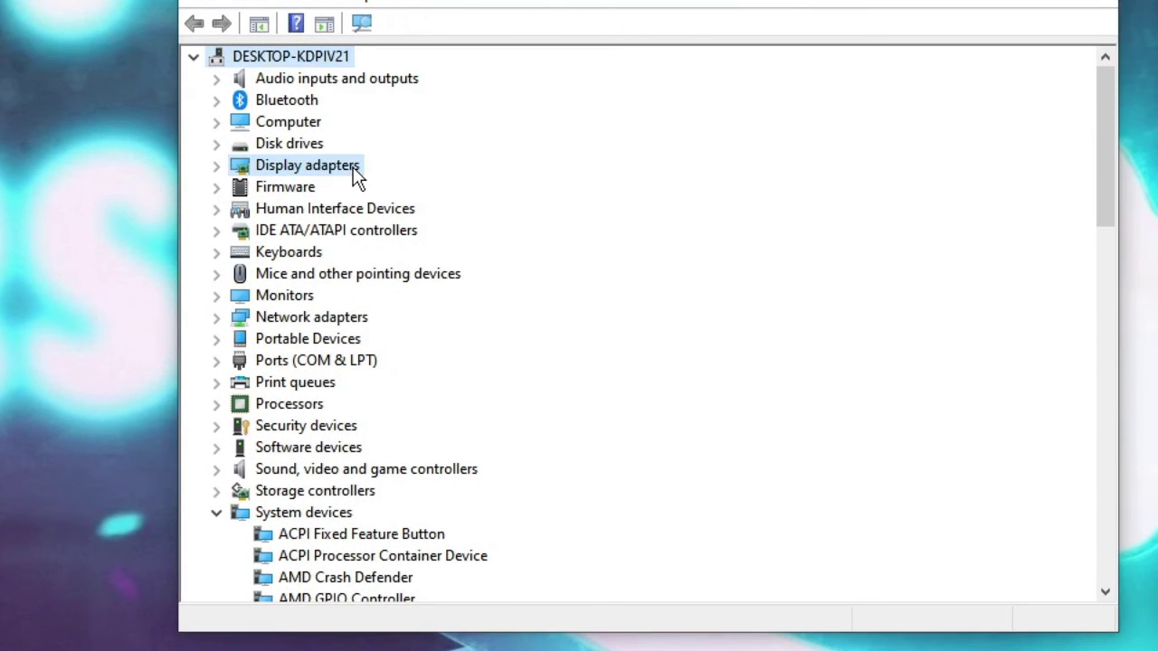
left_click(357, 176)
double_click(348, 171)
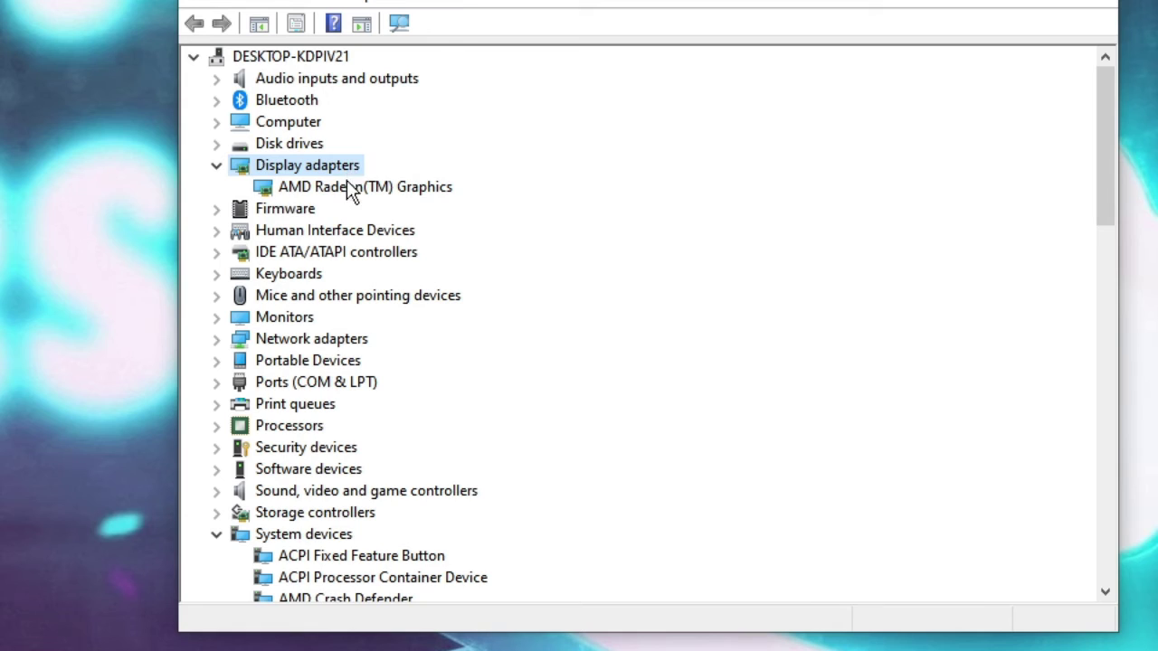
left_click(347, 186)
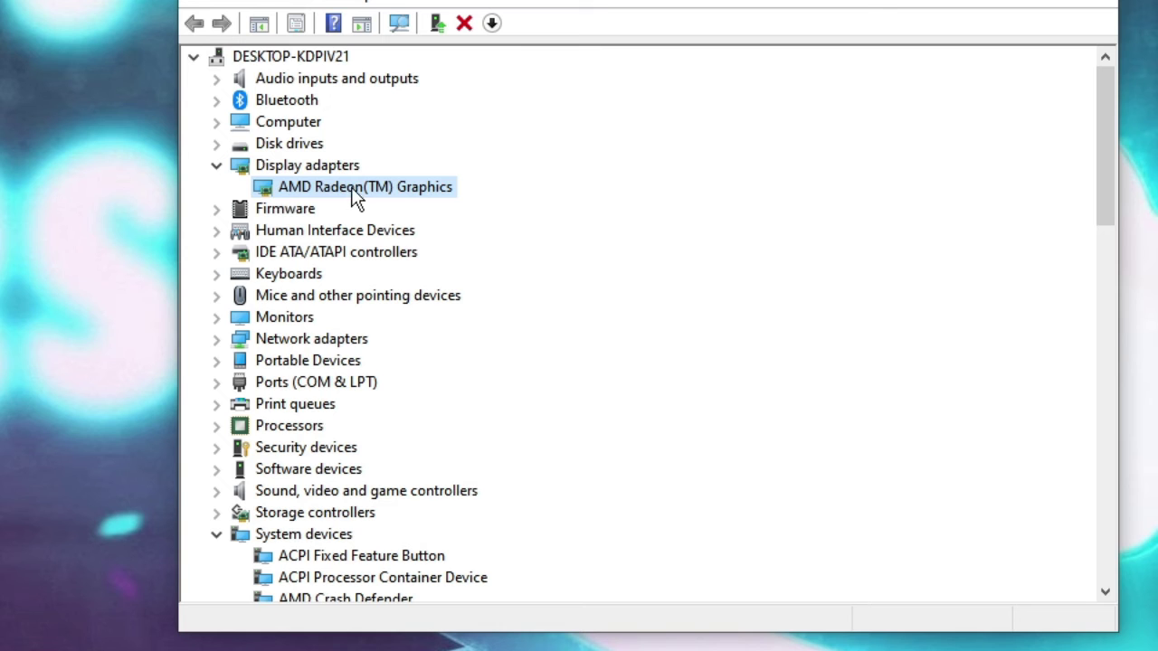
right_click(368, 189)
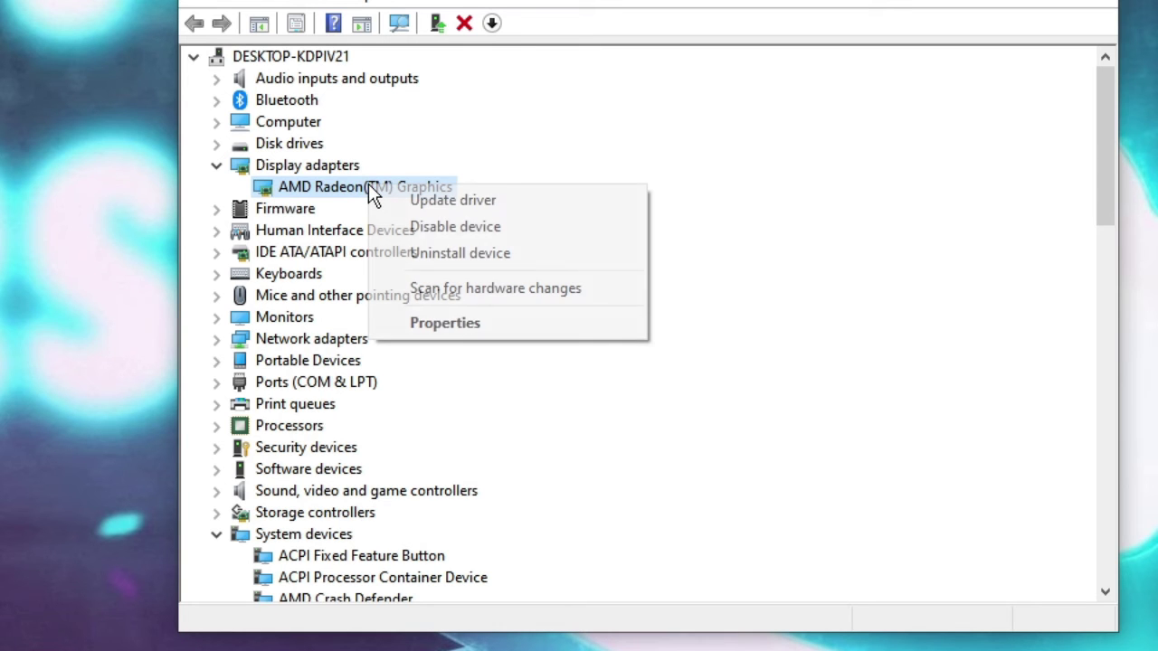
left_click(451, 200)
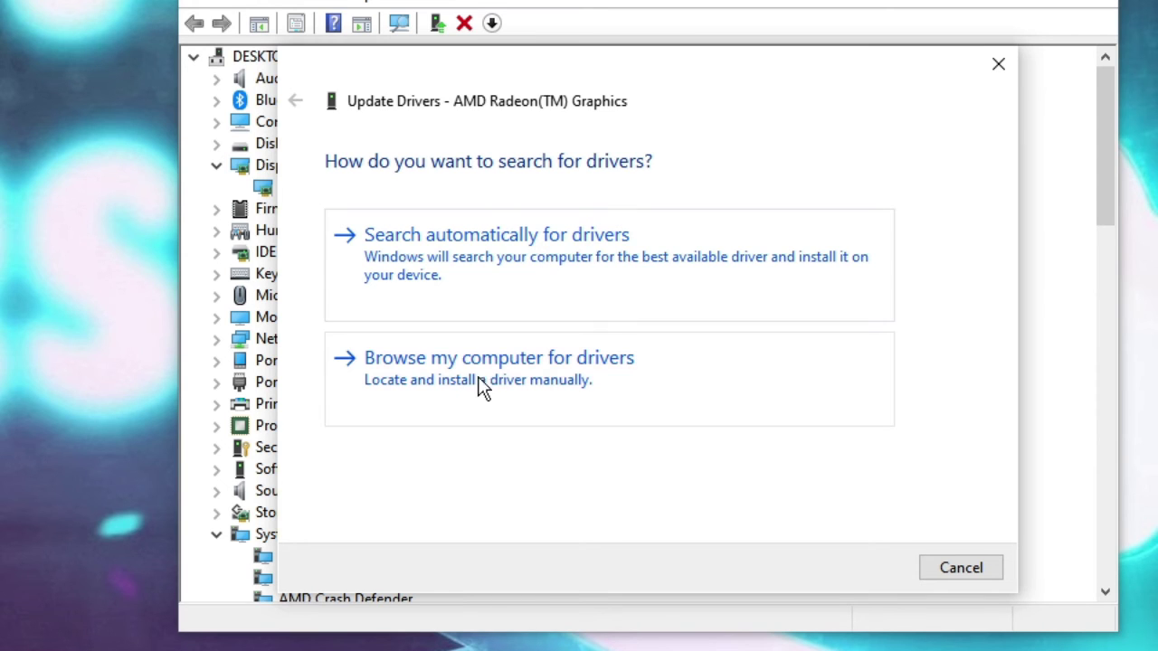
Pick the 30.0.13014.8 driver from the computer's available list and install it.
left_click(599, 378)
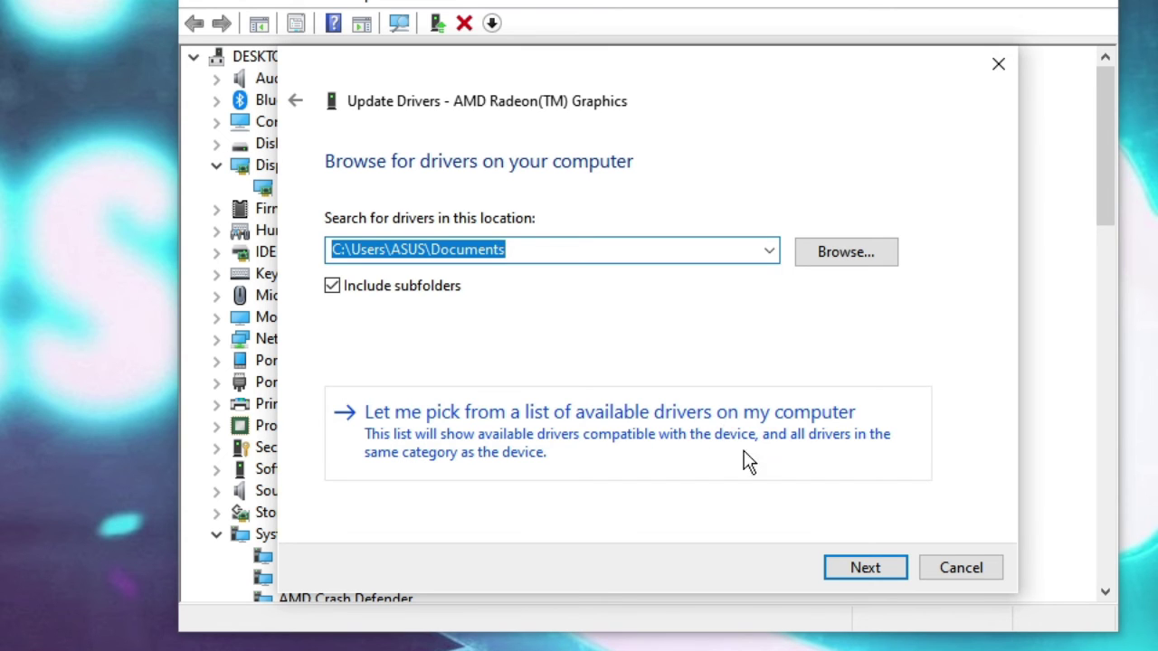
left_click(781, 436)
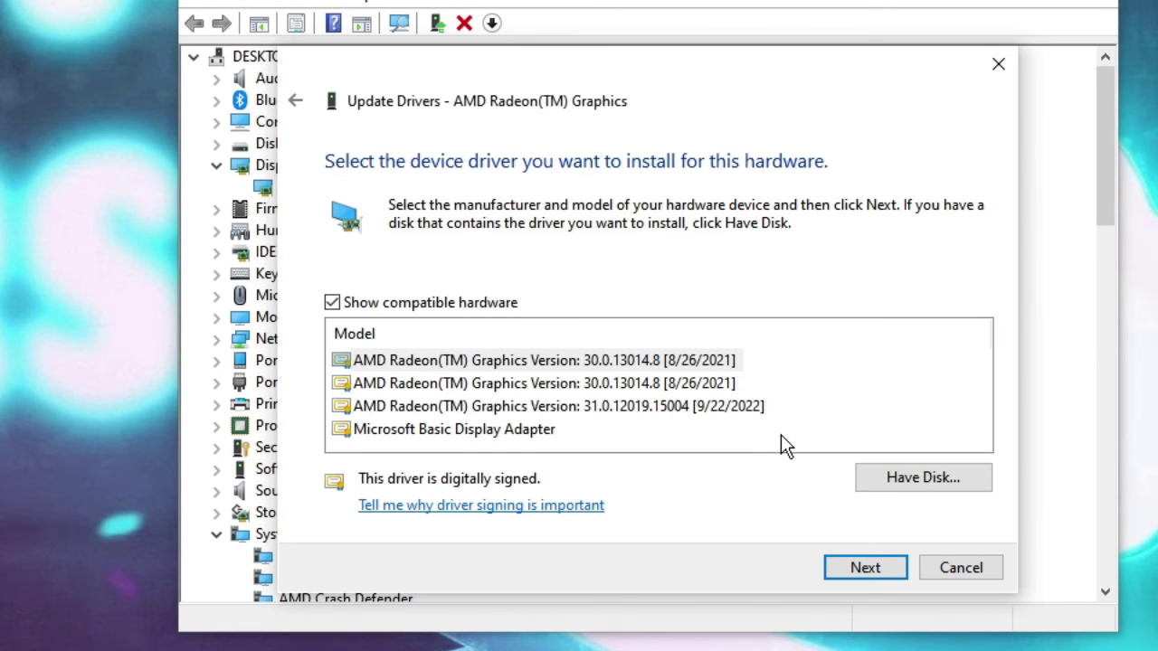
left_click(623, 407)
left_click(606, 383)
left_click(595, 356)
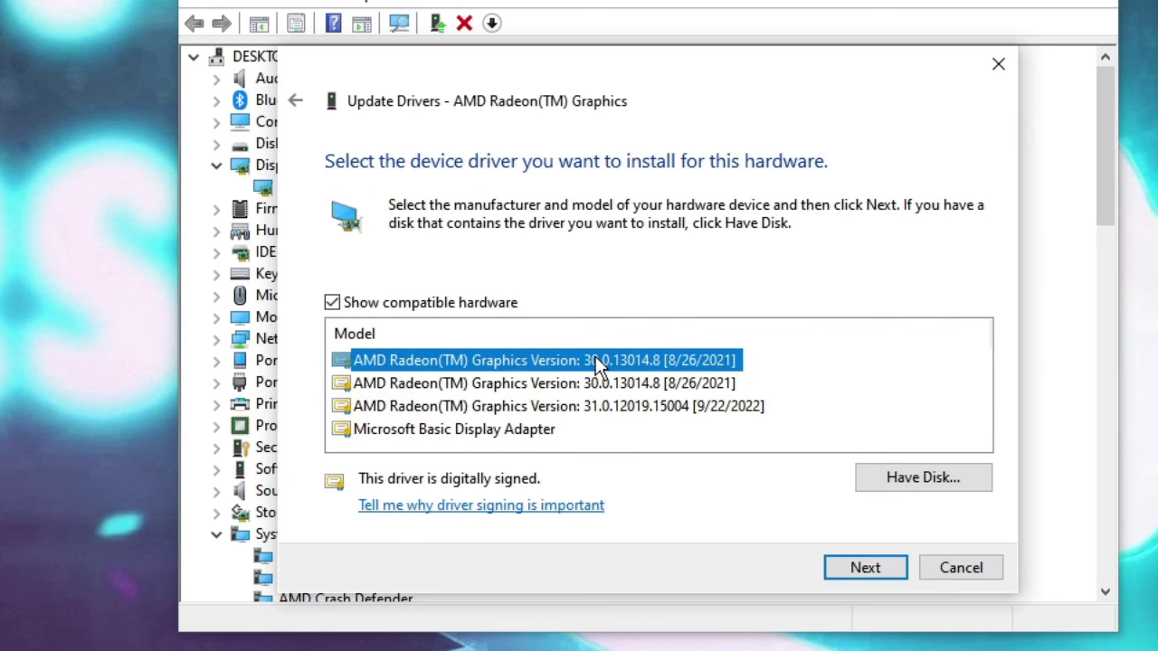
left_click(599, 381)
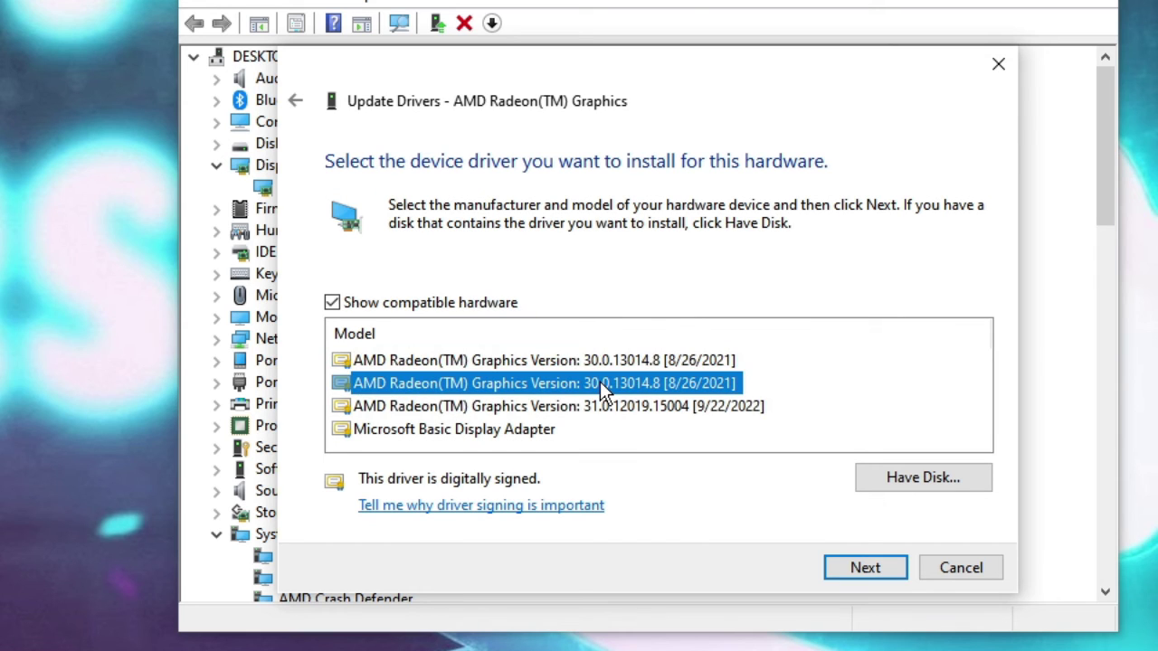
left_click(542, 361)
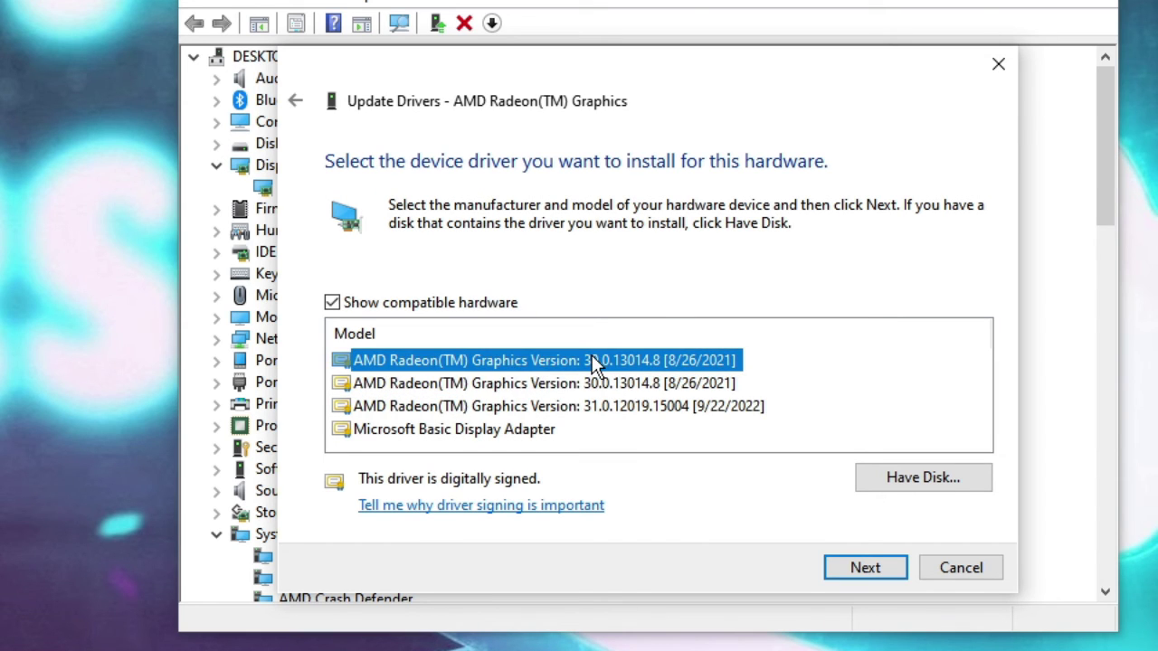
left_click(850, 572)
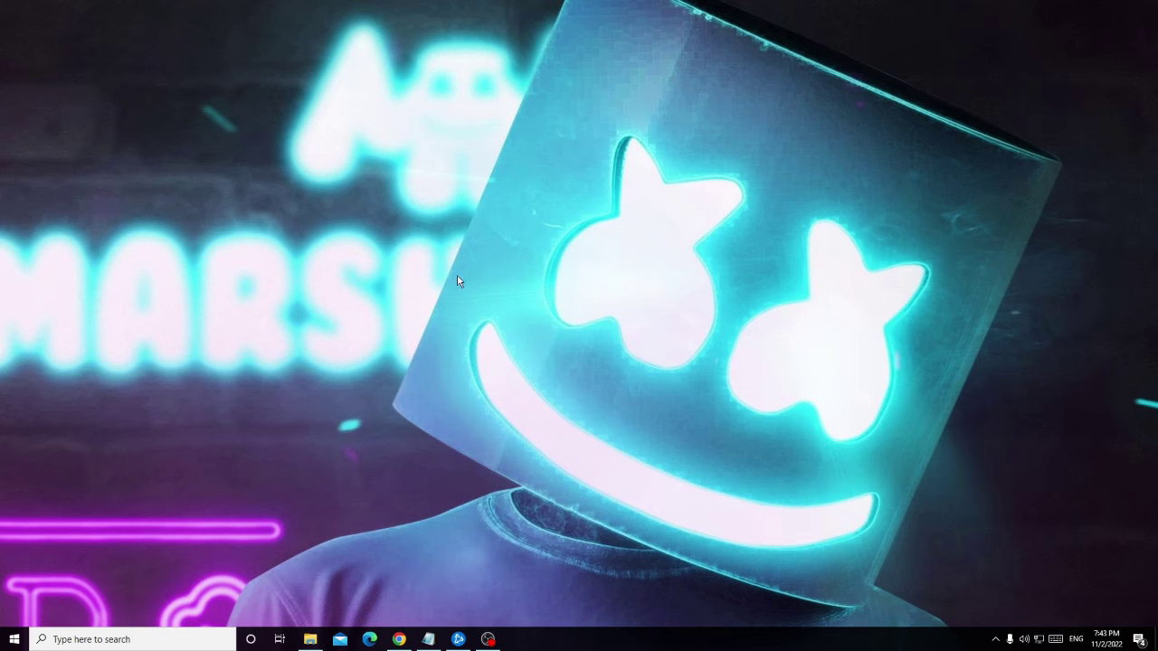
Launch Task Manager from the Start context menu and select the System process on the Processes tab.
right_click(18, 639)
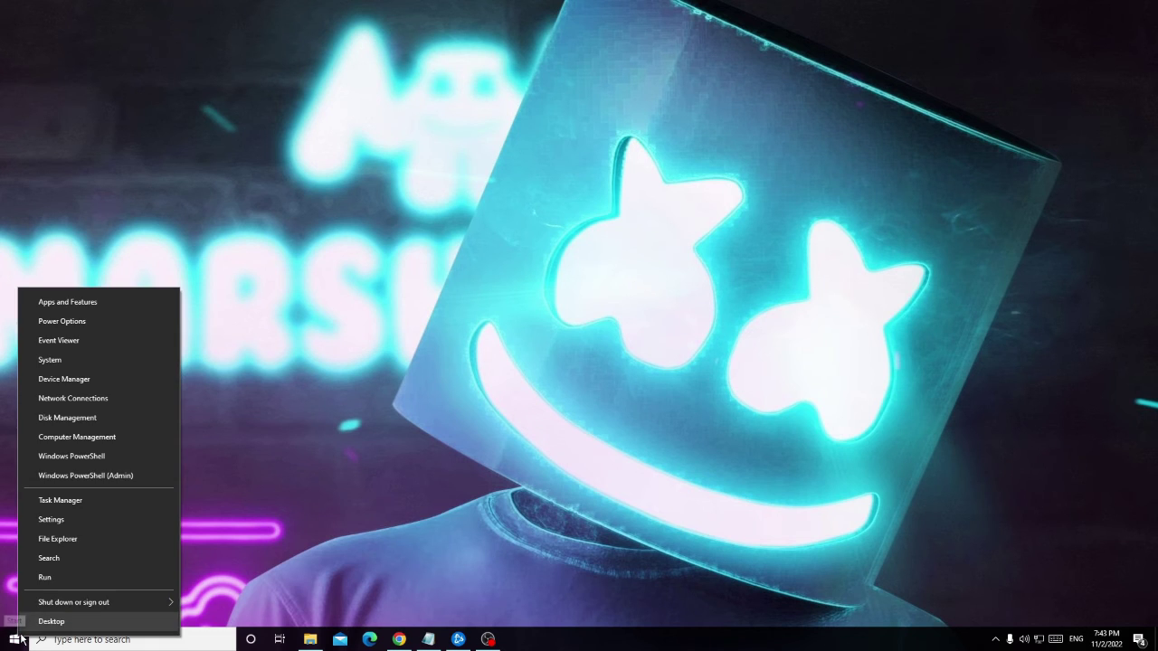
right_click(22, 637)
right_click(25, 636)
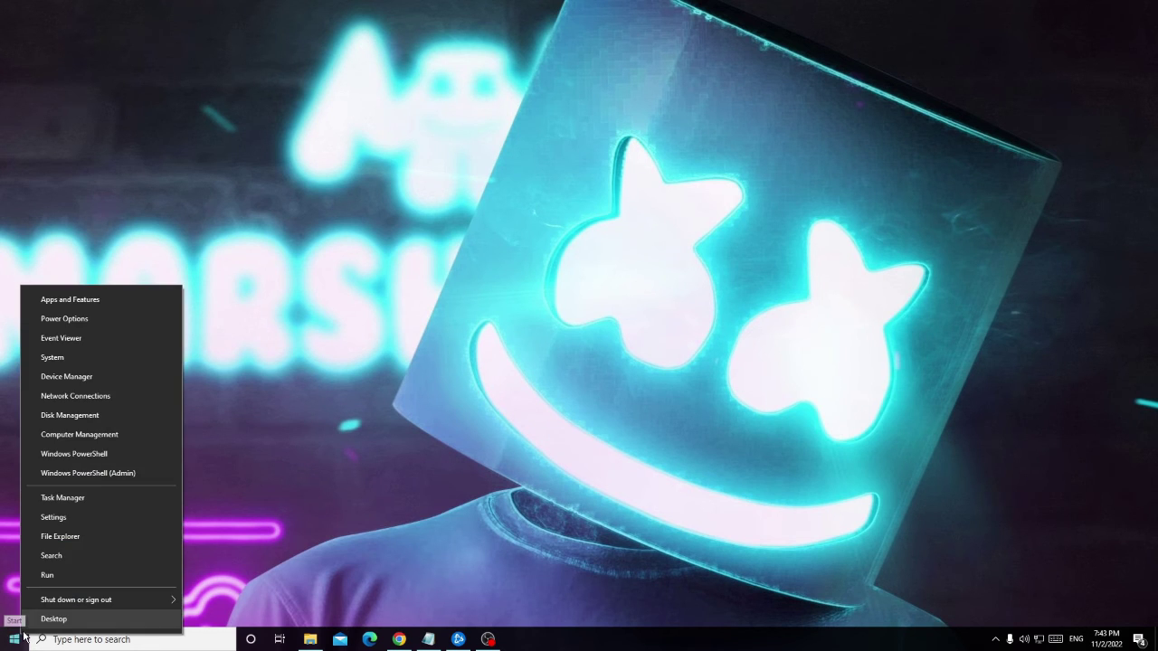
left_click(100, 499)
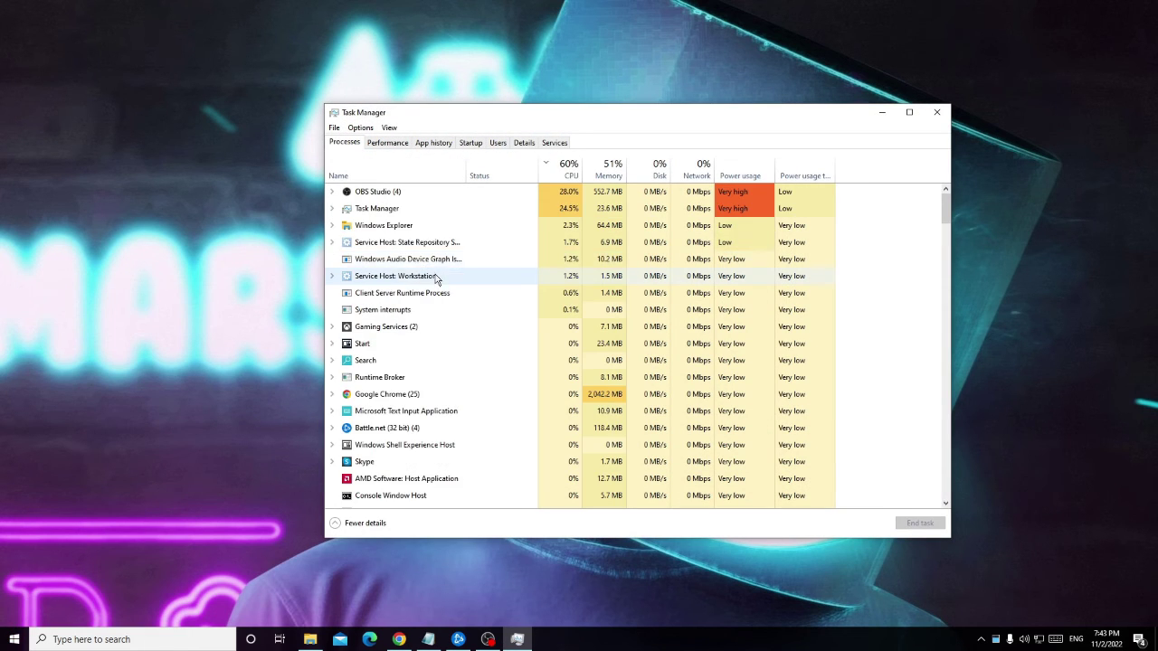
left_click(448, 248)
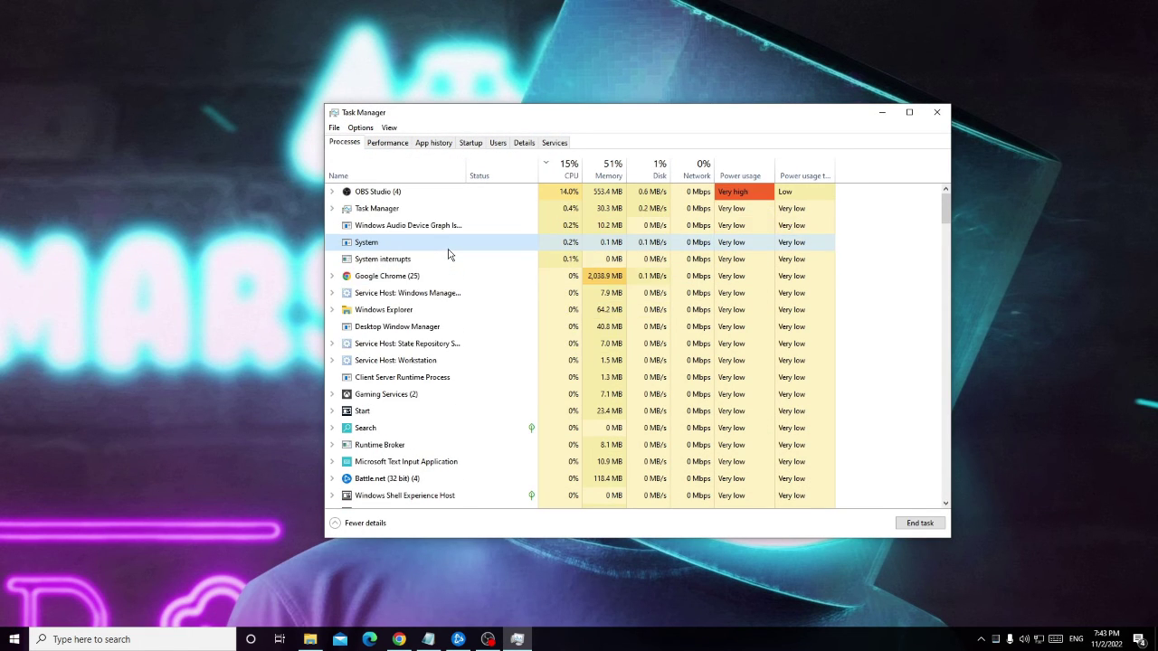